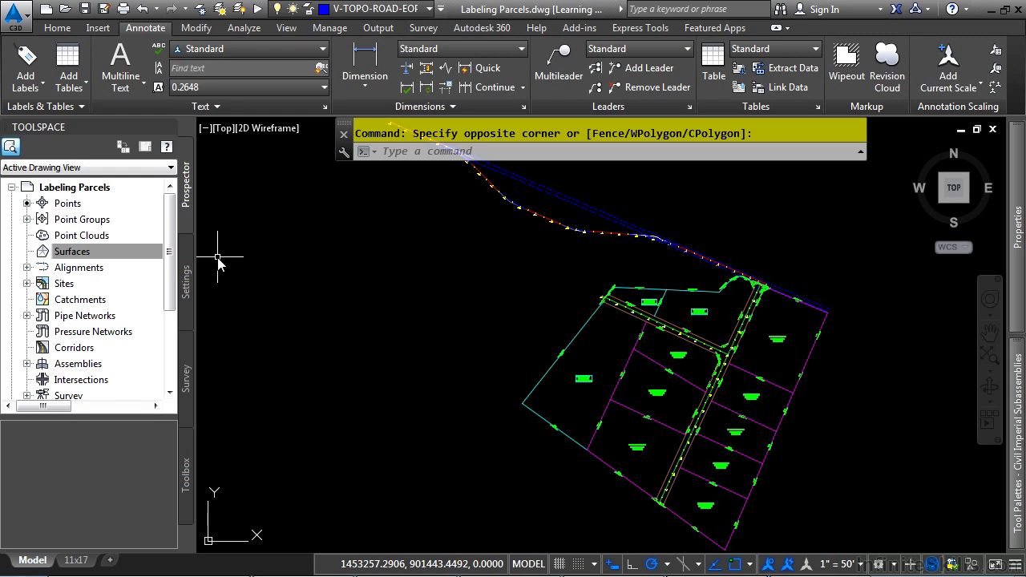
Browse the drawing settings to the parcel line label styles and show the child styles of (Span) Bearing and Distance with Crows Feet
click(187, 277)
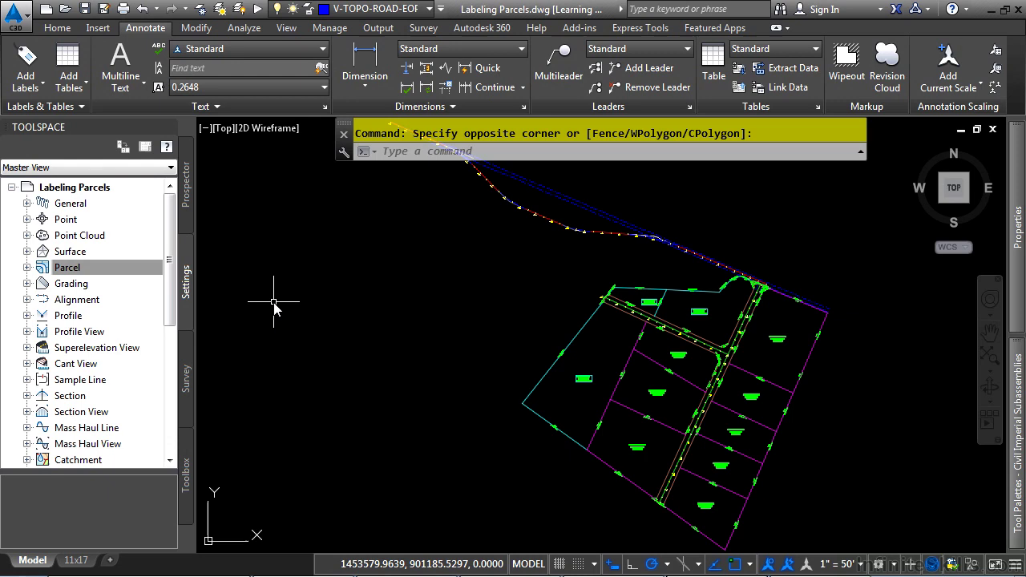
click(17, 267)
click(27, 267)
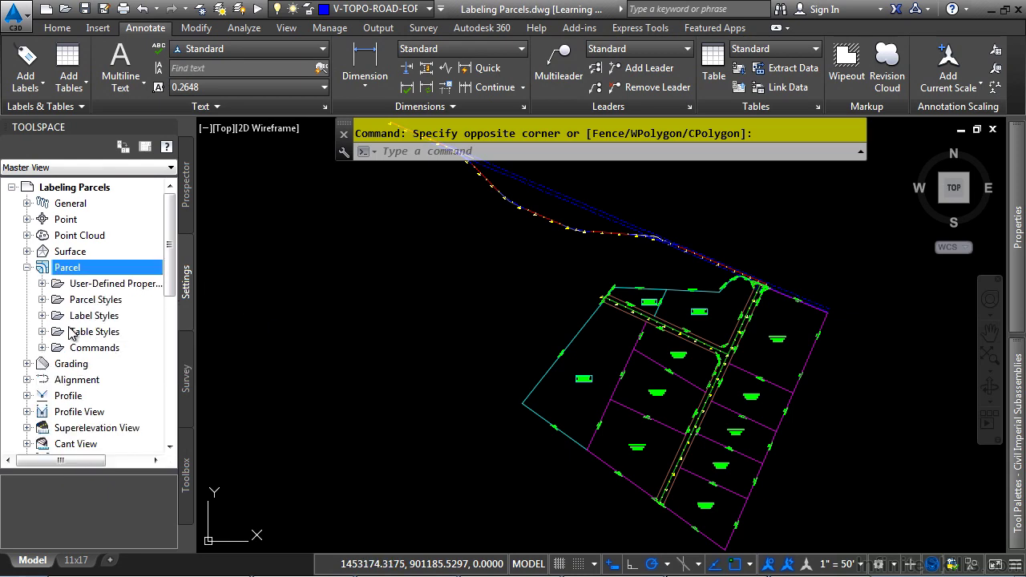
click(42, 316)
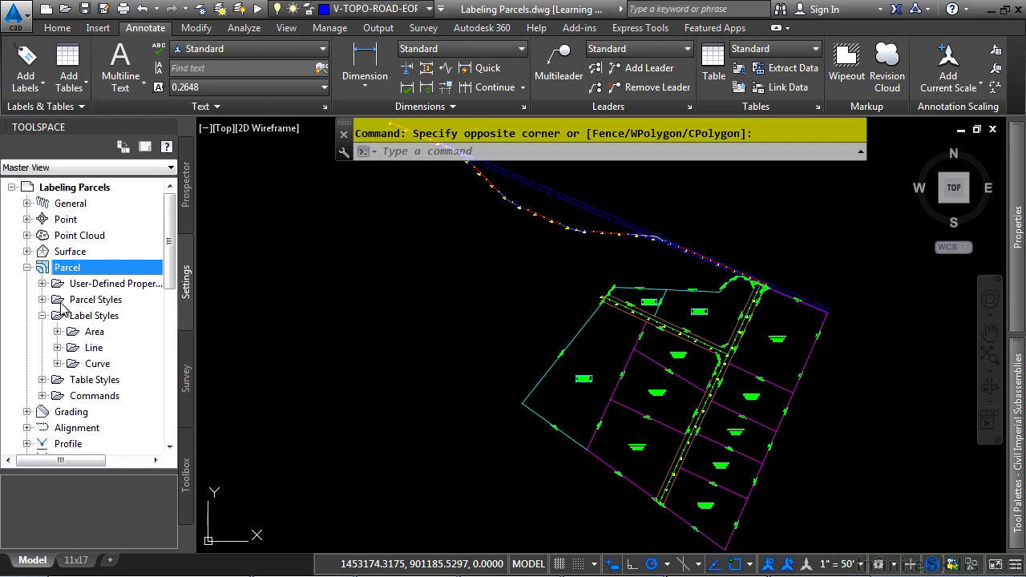
scroll(61, 309, down, 2)
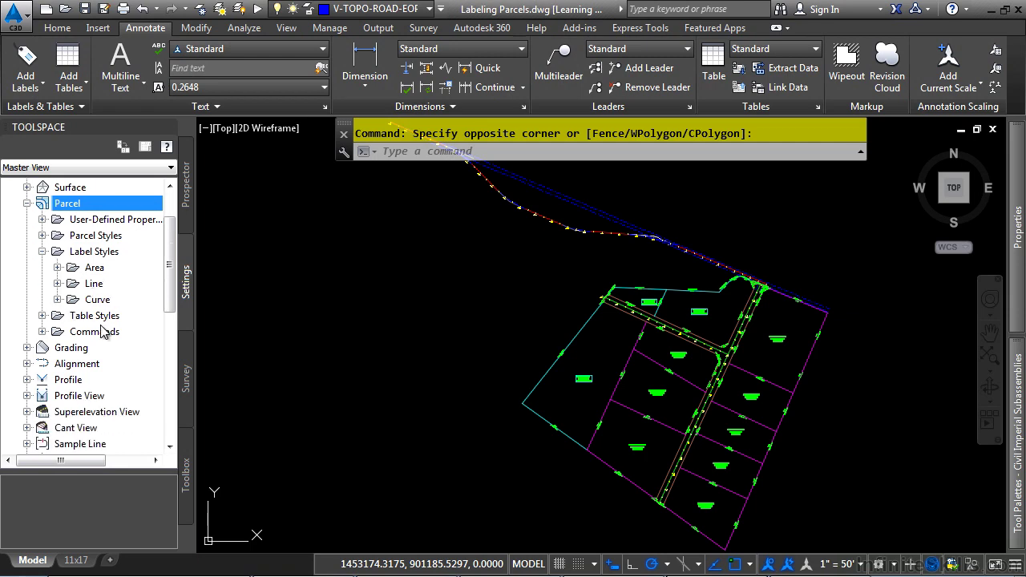
click(58, 284)
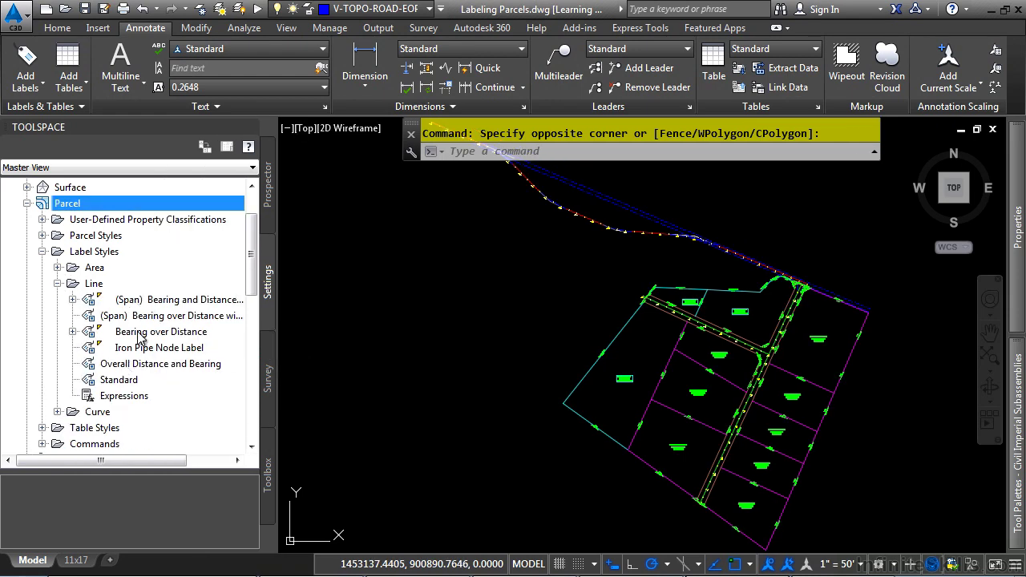
click(73, 300)
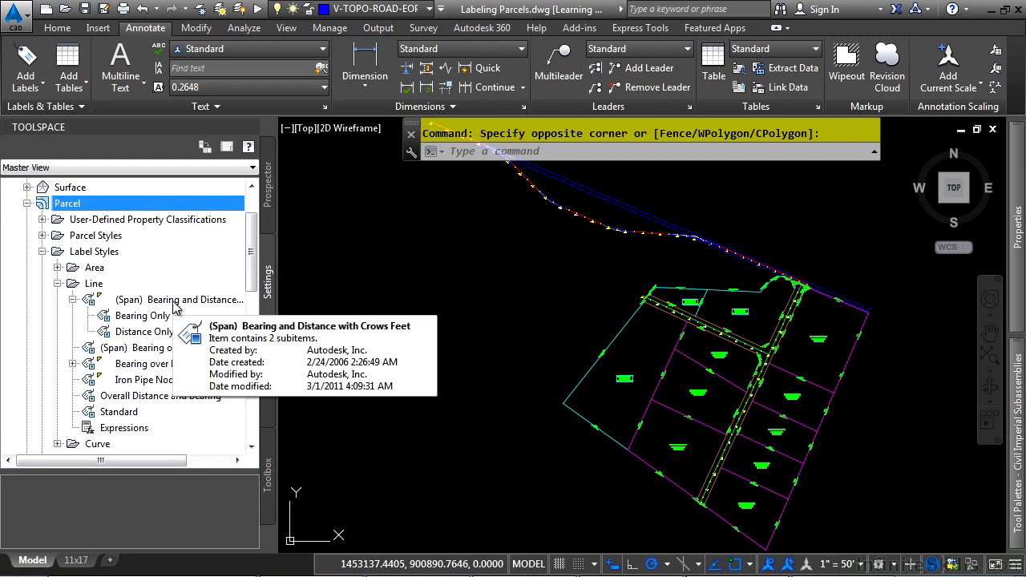
Open the (Span) Bearing and Distance with Crows Feet style for editing and review its information, general settings and layout components
double_click(174, 302)
click(133, 60)
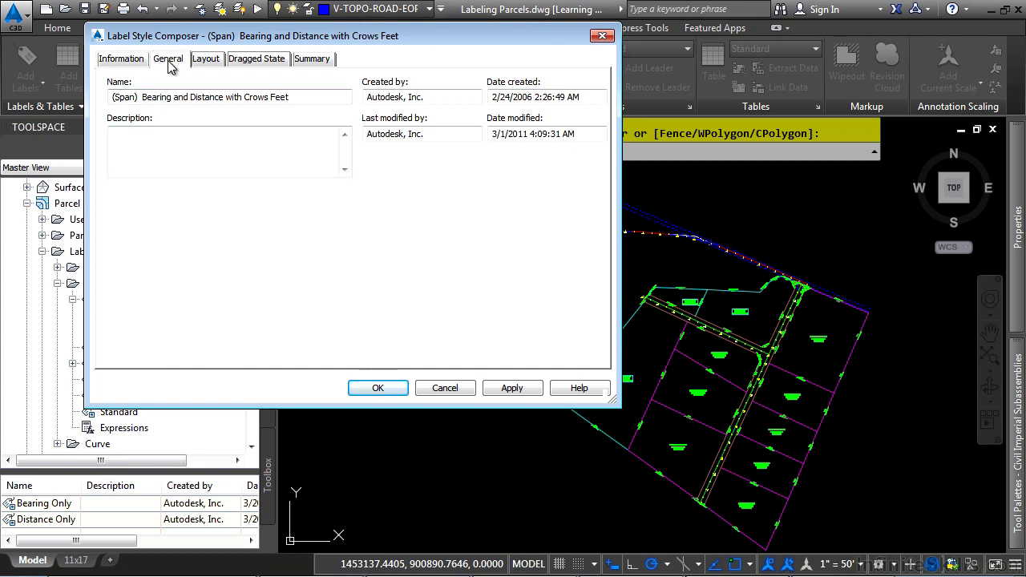
click(169, 59)
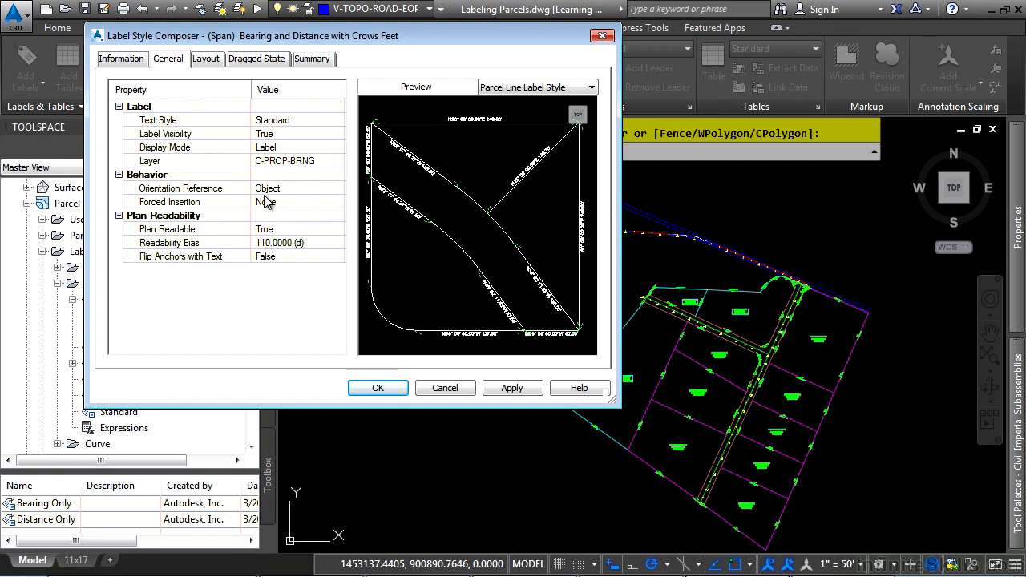
click(205, 58)
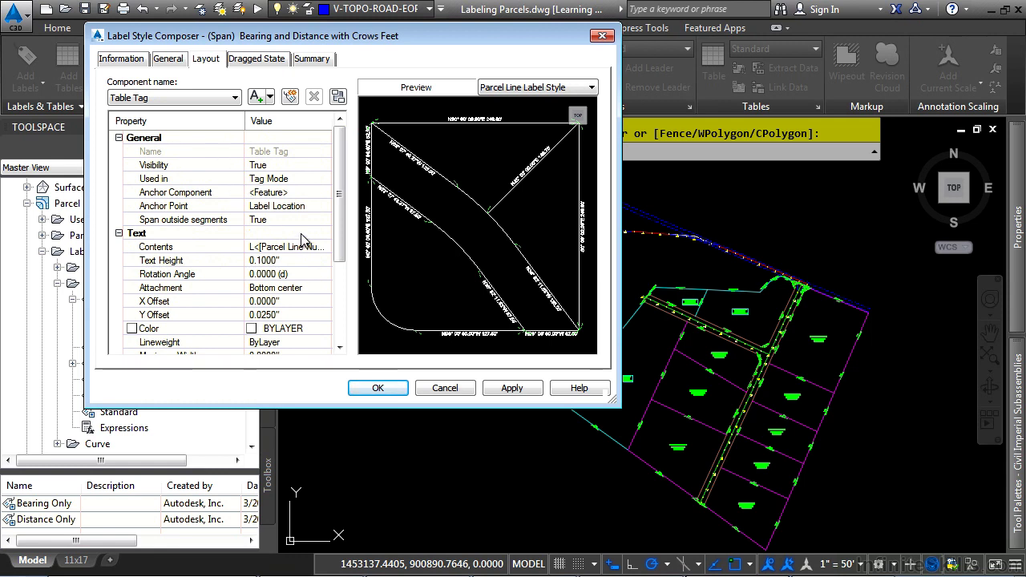
click(178, 98)
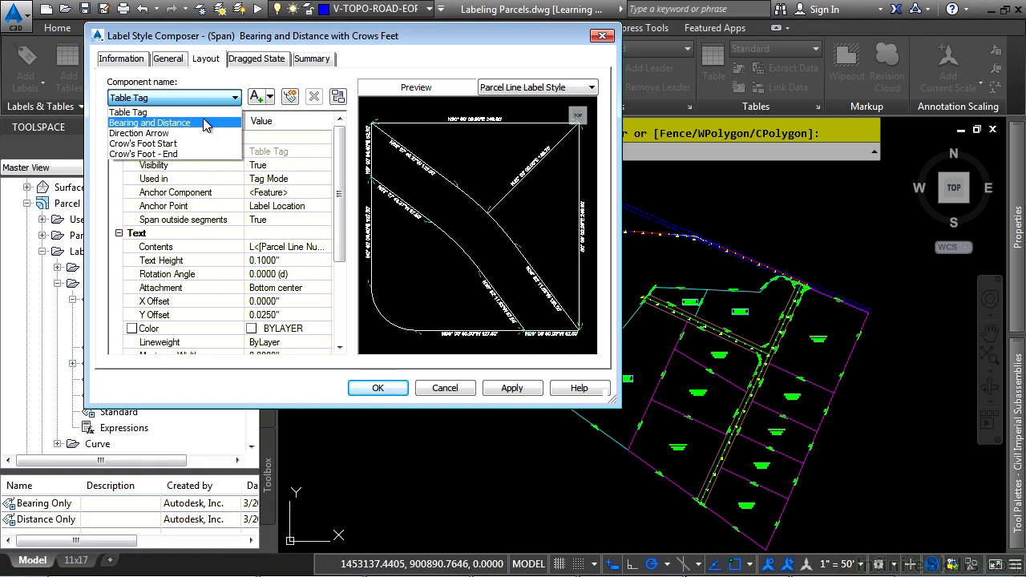
click(270, 97)
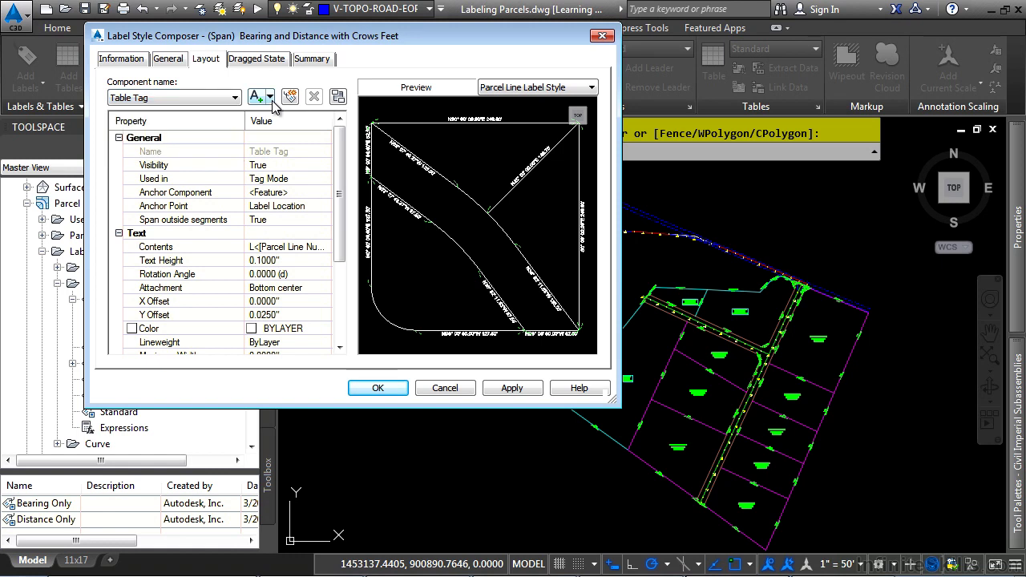
click(270, 97)
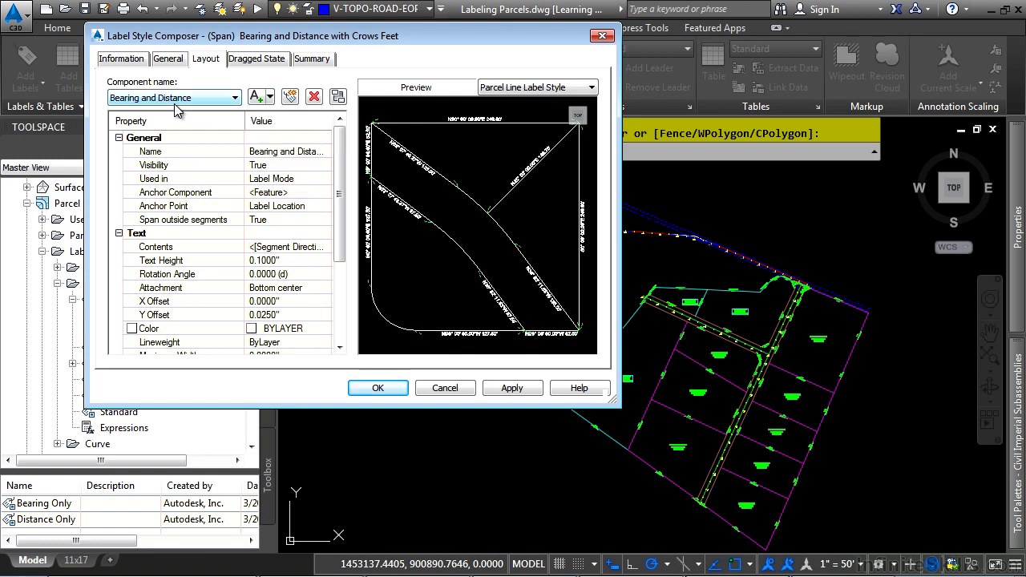
Examine the Bearing and Distance component's text contents, segment direction settings and available properties without changing them, plus its text height and border settings
scroll(176, 98, up, 1)
click(324, 248)
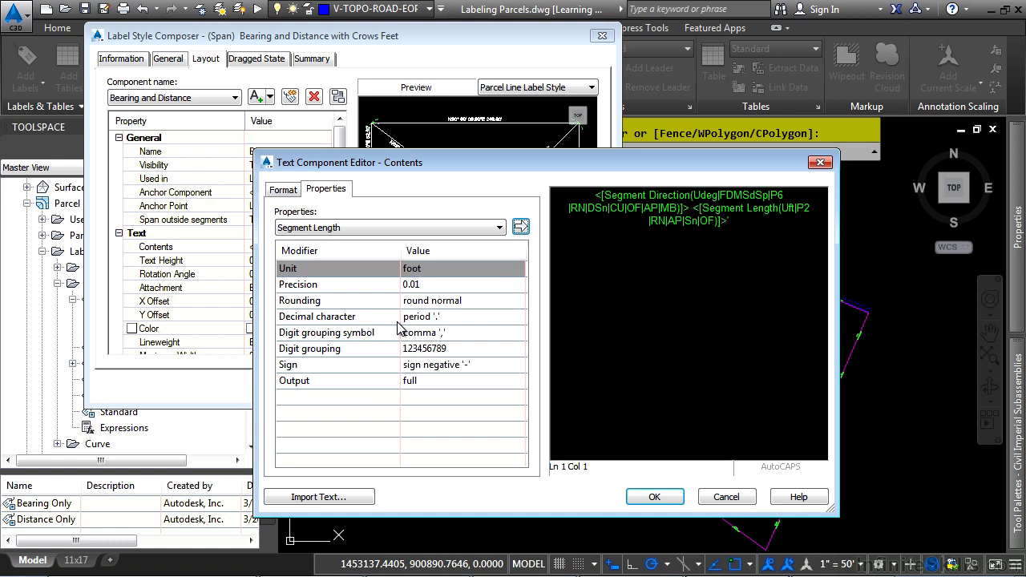
click(651, 195)
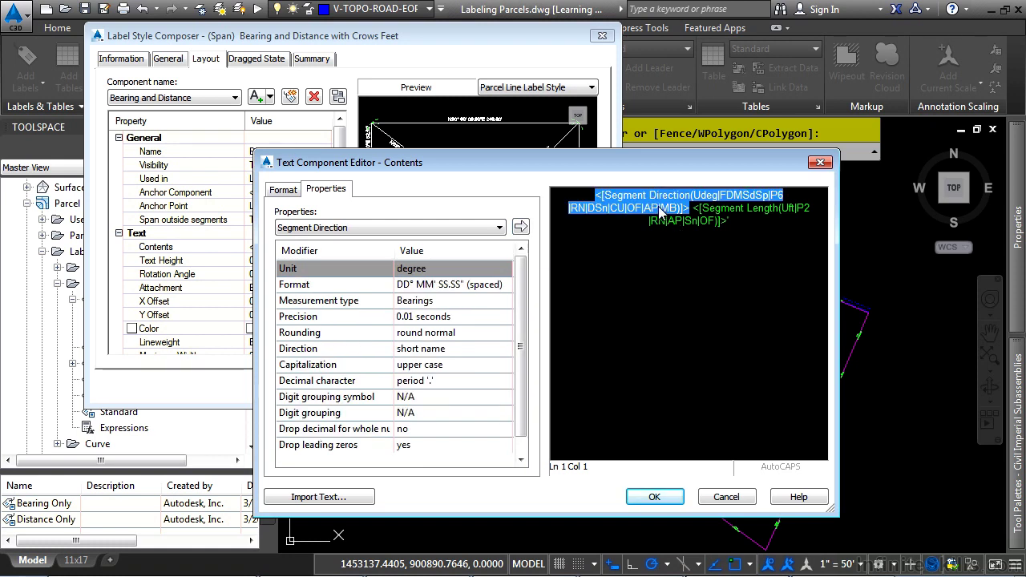
click(499, 228)
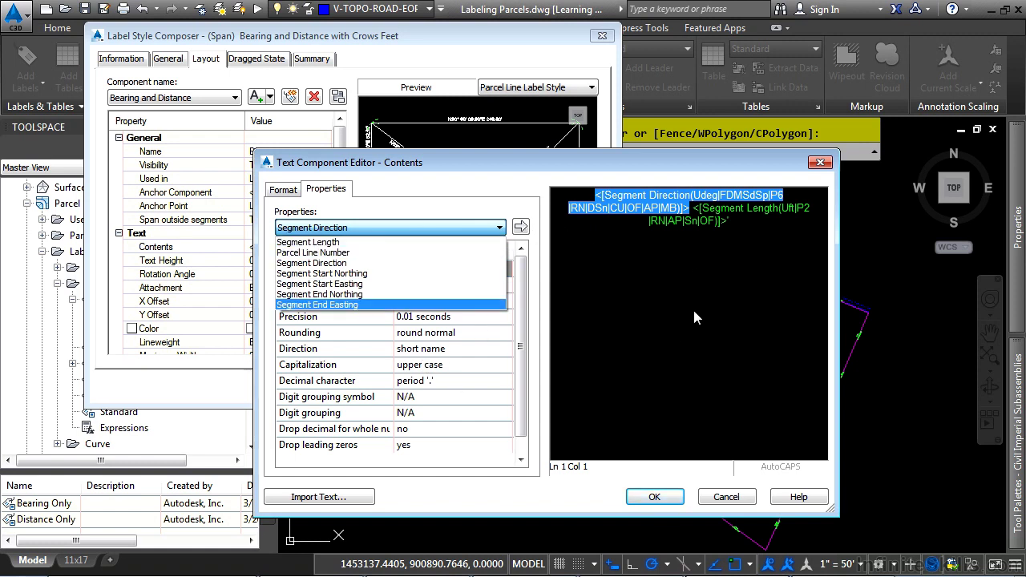
click(718, 500)
click(293, 151)
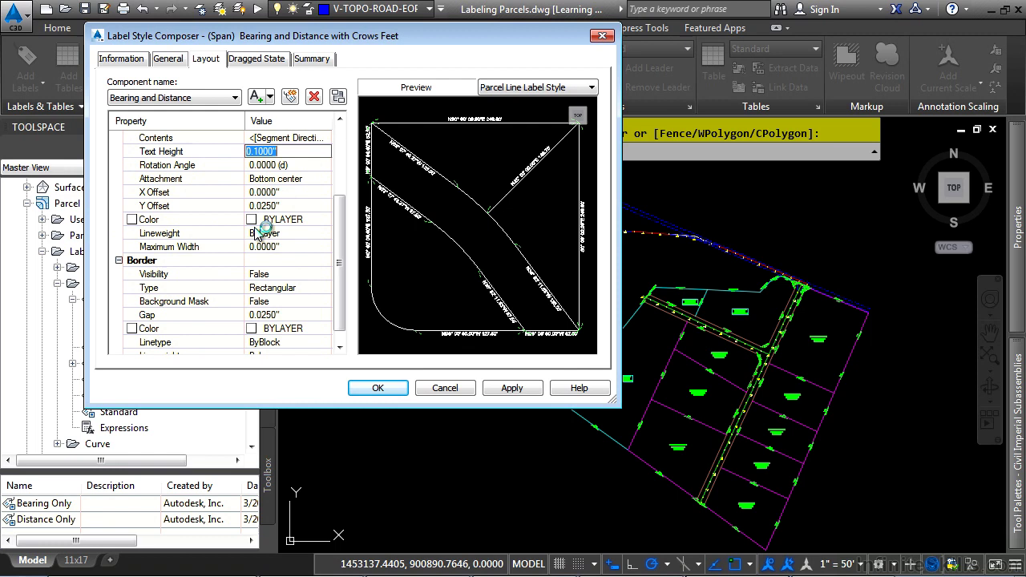
drag(339, 256, 343, 142)
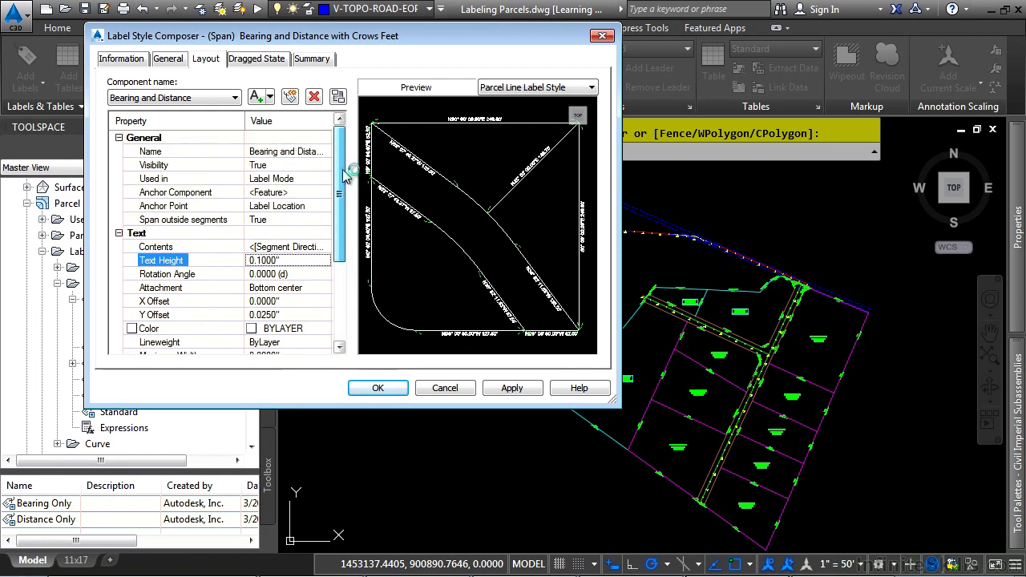
Review the label style's dragged state settings and the available display options for dragged labels
click(257, 58)
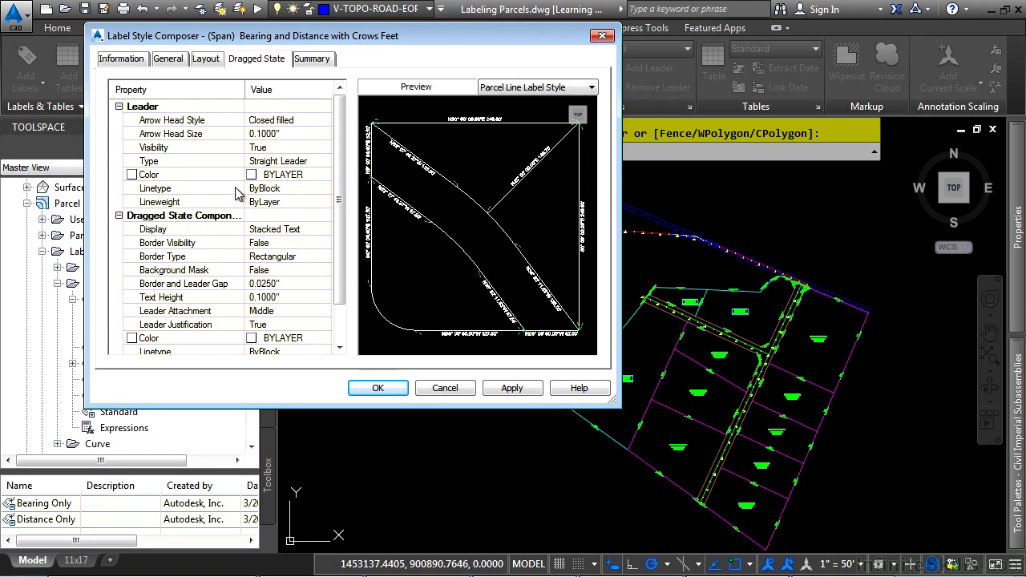
click(275, 230)
click(326, 230)
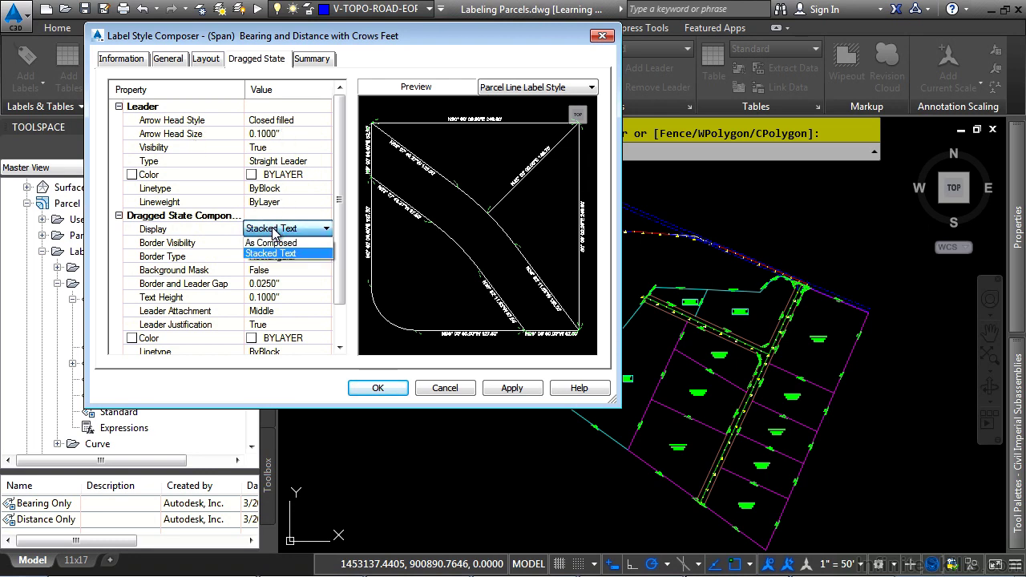
click(327, 243)
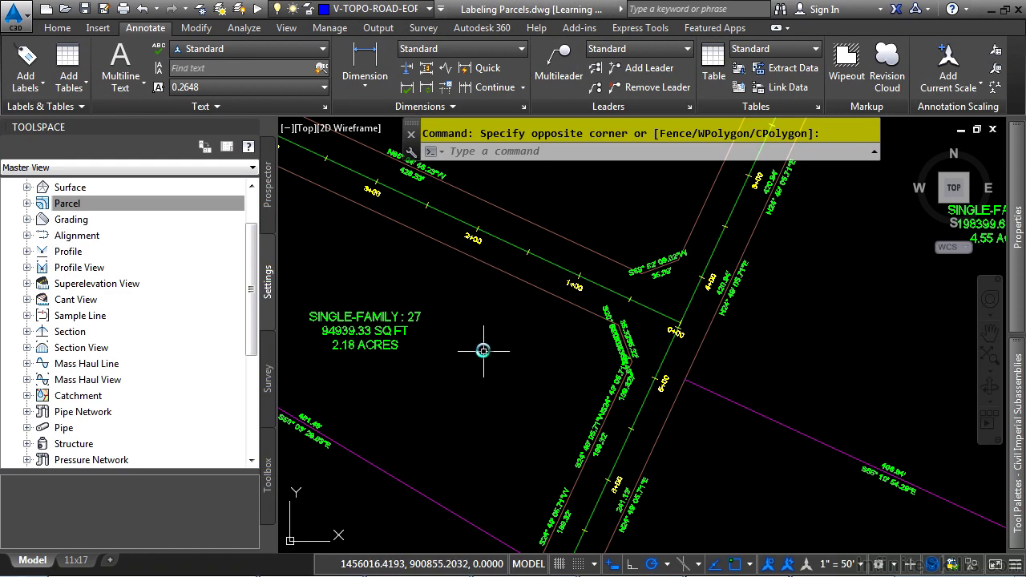
Delete all parcel segment labels in the drawing by selecting every label similar to the picked ones
click(616, 340)
click(677, 391)
right_click(513, 357)
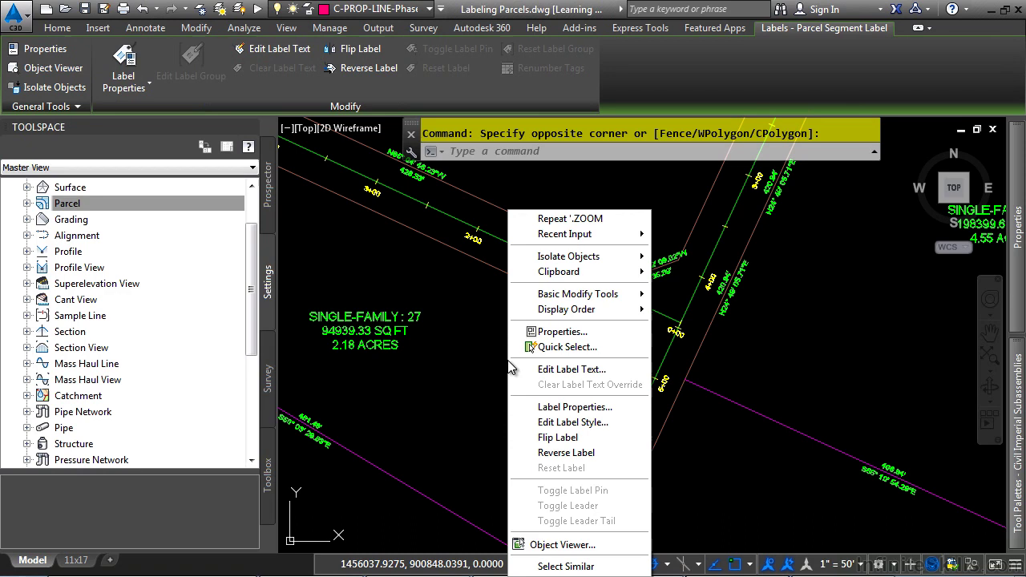
click(579, 566)
scroll(508, 348, down, 3)
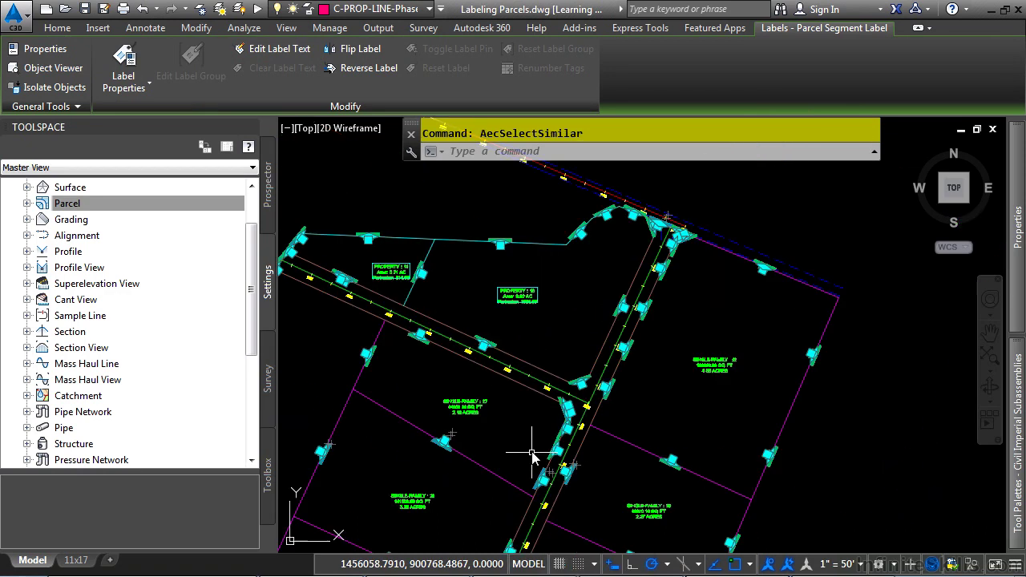
key(Delete)
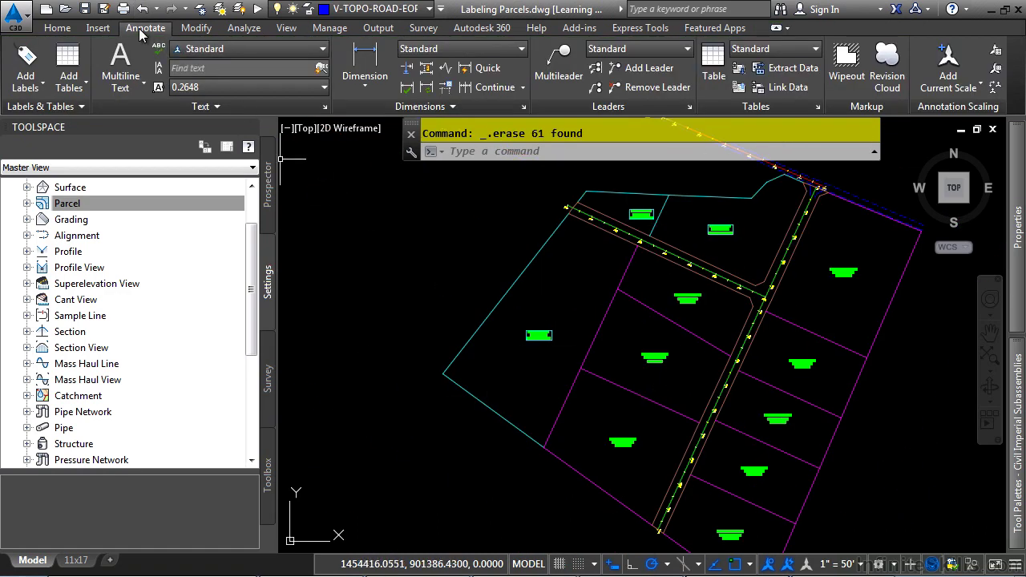
Add a single-segment parcel label in the (Span) Bearing over Distance with Crows Feet style to the westernmost parcel's southwest boundary line
click(22, 95)
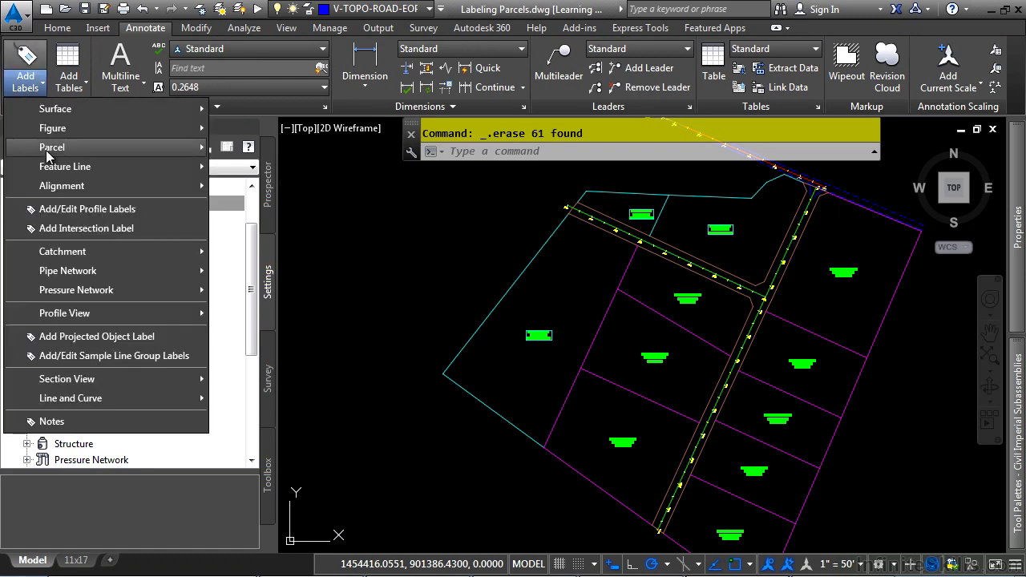
mouse_move(120, 147)
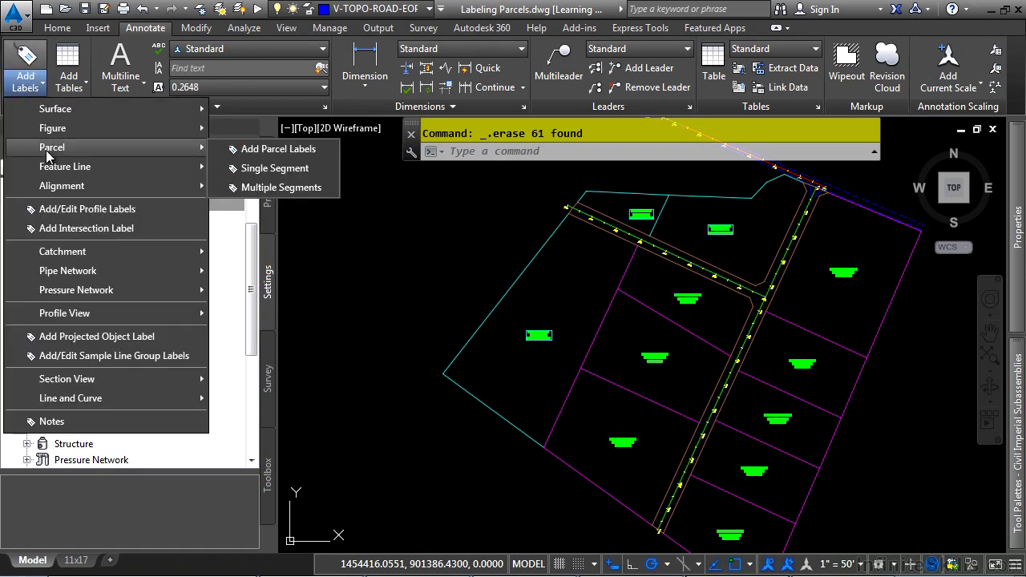
click(300, 152)
click(269, 238)
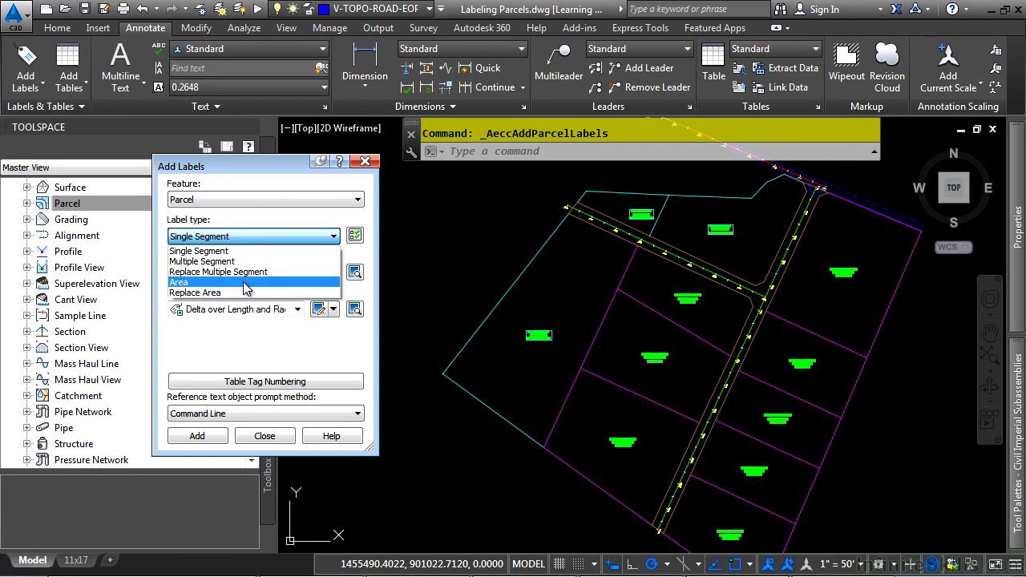
key(Escape)
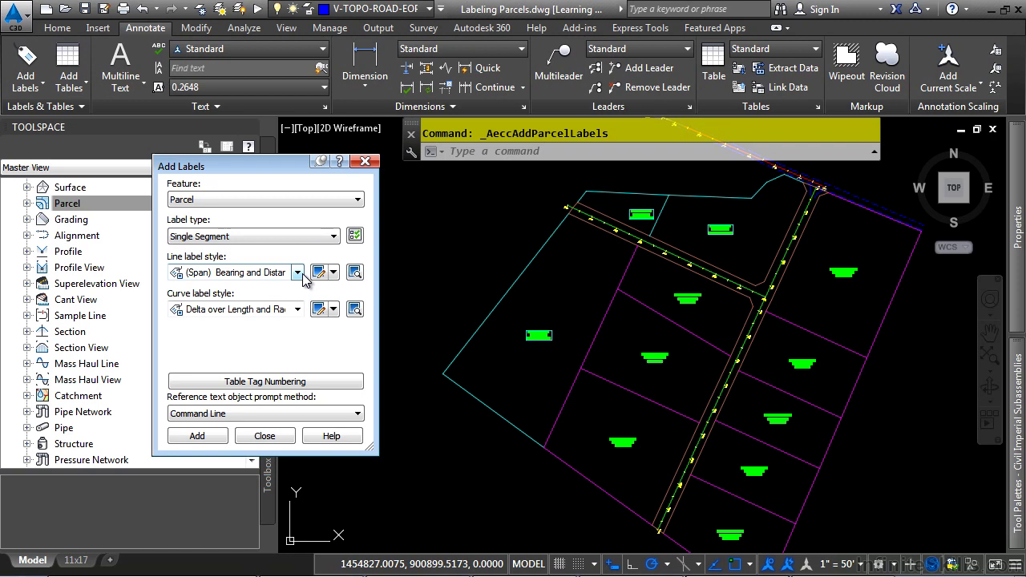
click(298, 274)
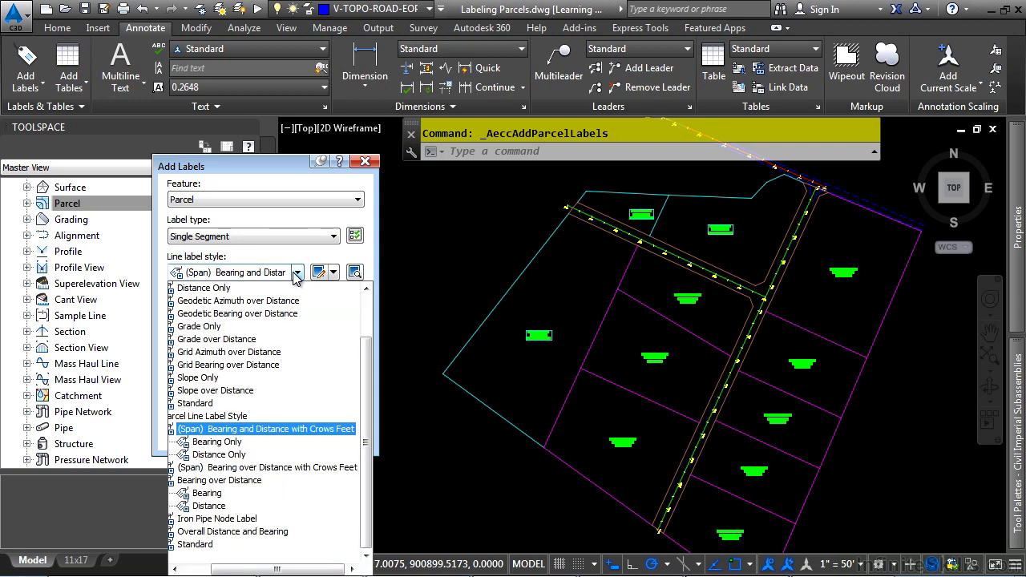
click(298, 471)
click(197, 435)
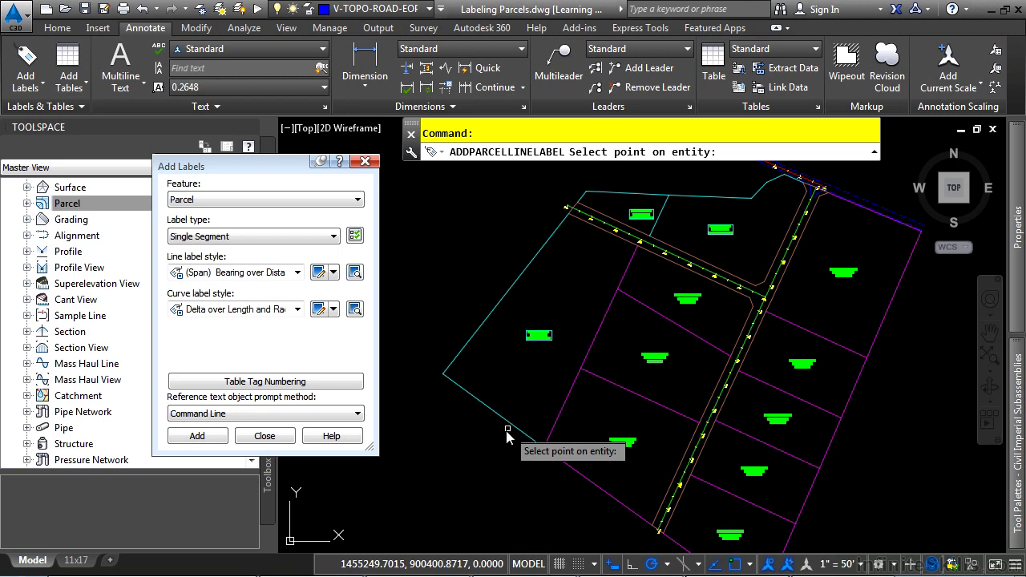
click(459, 378)
scroll(449, 397, up, 5)
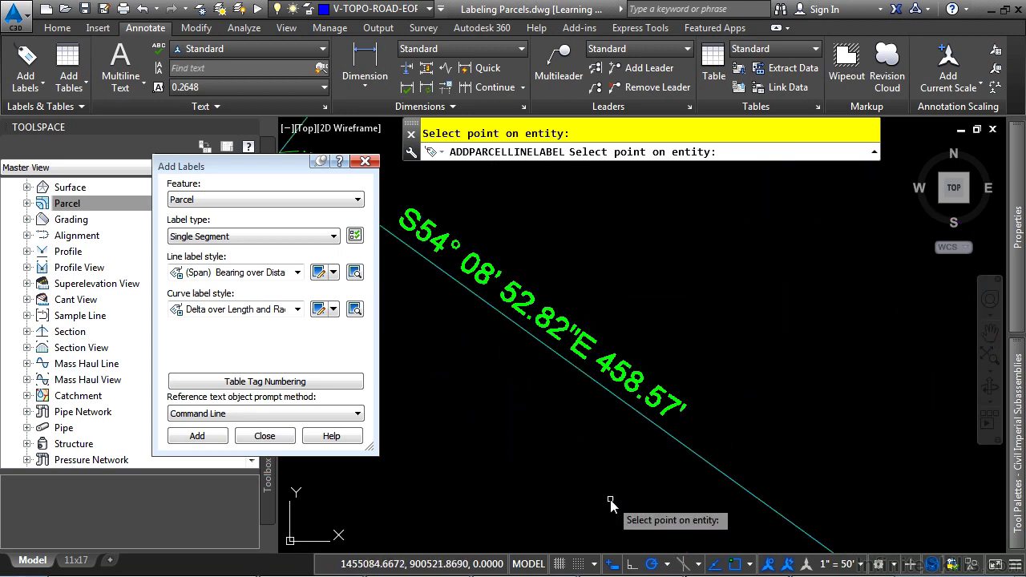
Add clockwise multiple-segment labels in the Bearing over Distance style to the two northern property parcels
scroll(722, 513, down, 2)
scroll(776, 489, down, 3)
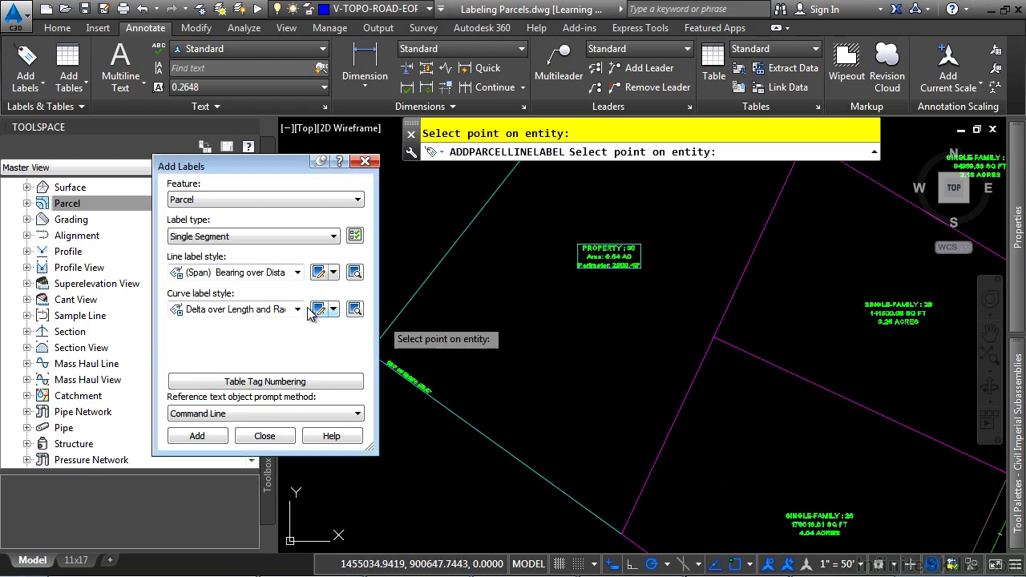
click(264, 237)
click(233, 259)
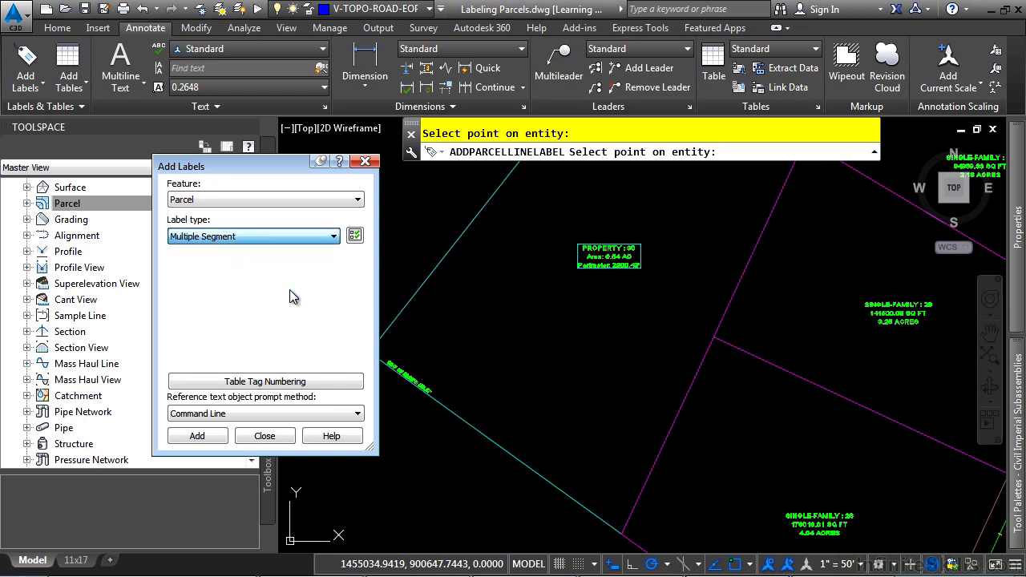
click(197, 435)
scroll(641, 409, down, 5)
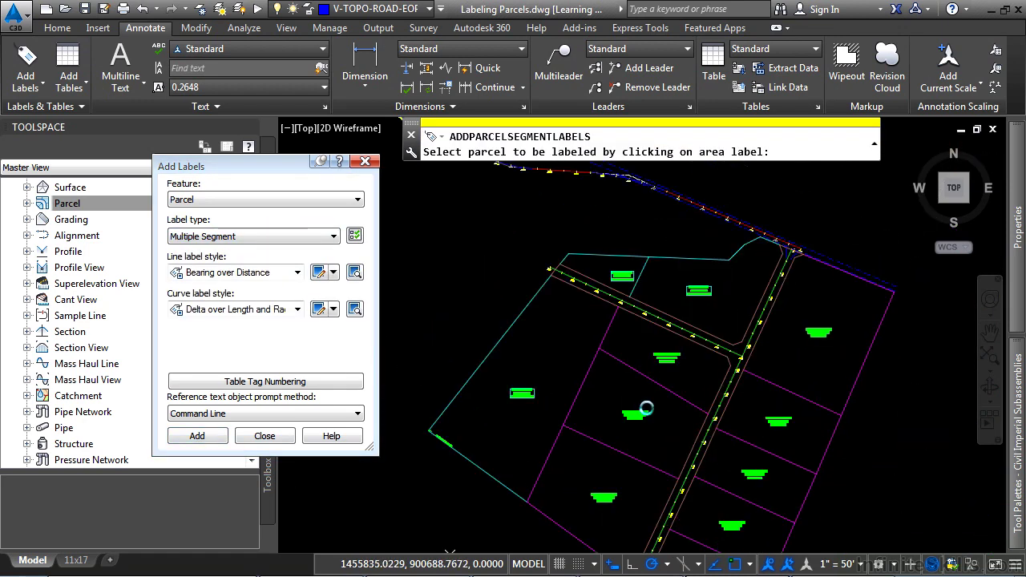
click(620, 278)
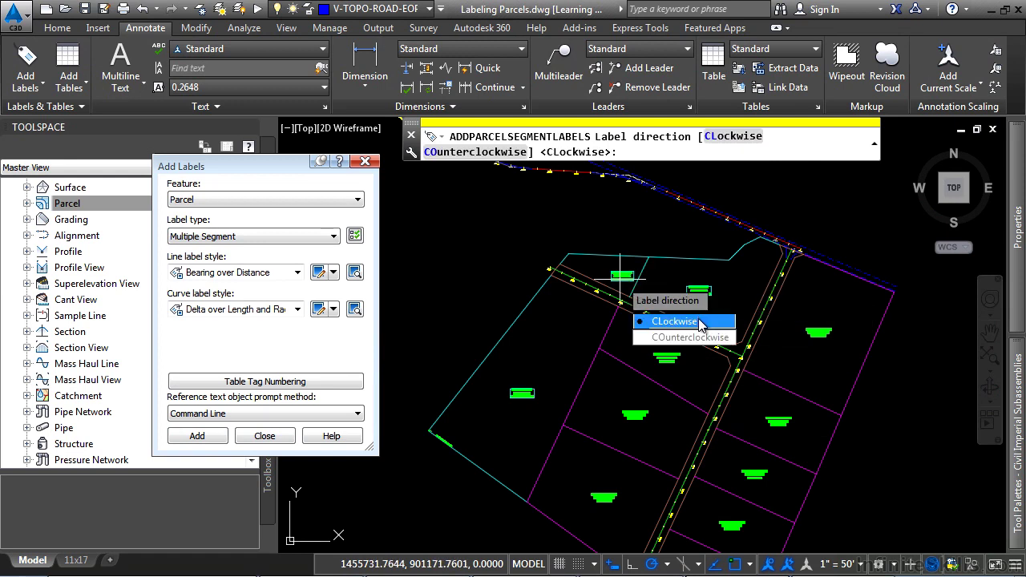
click(703, 321)
click(704, 294)
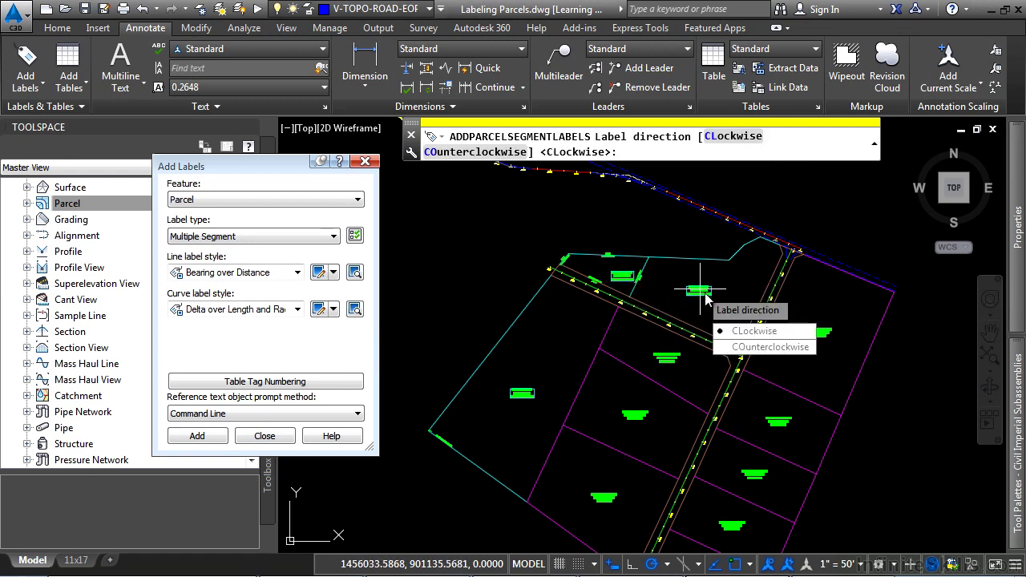
click(750, 331)
Add clockwise segment labels to the three northernmost single-family parcels east of the north-south road
click(819, 331)
click(856, 380)
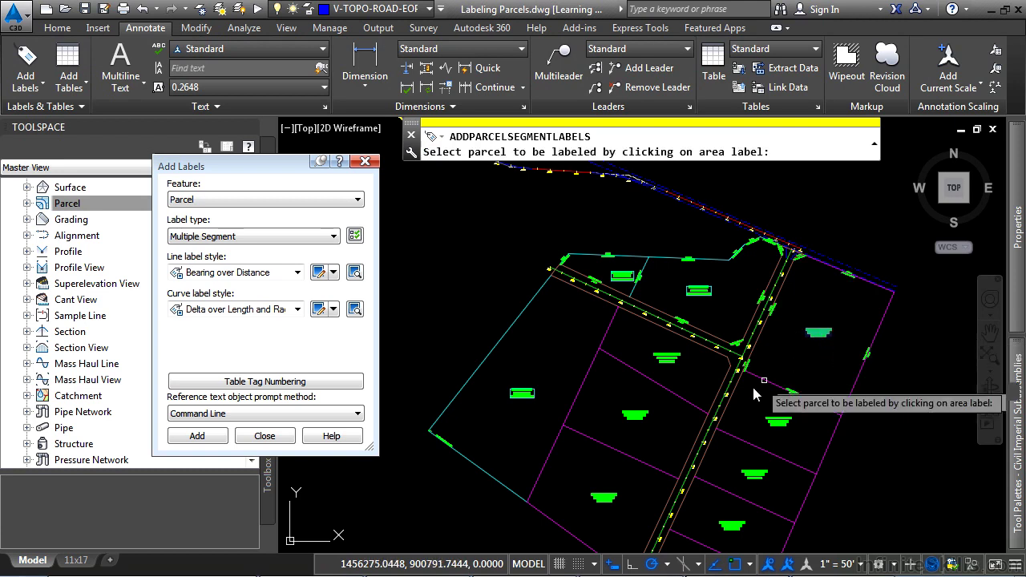
click(777, 423)
click(833, 471)
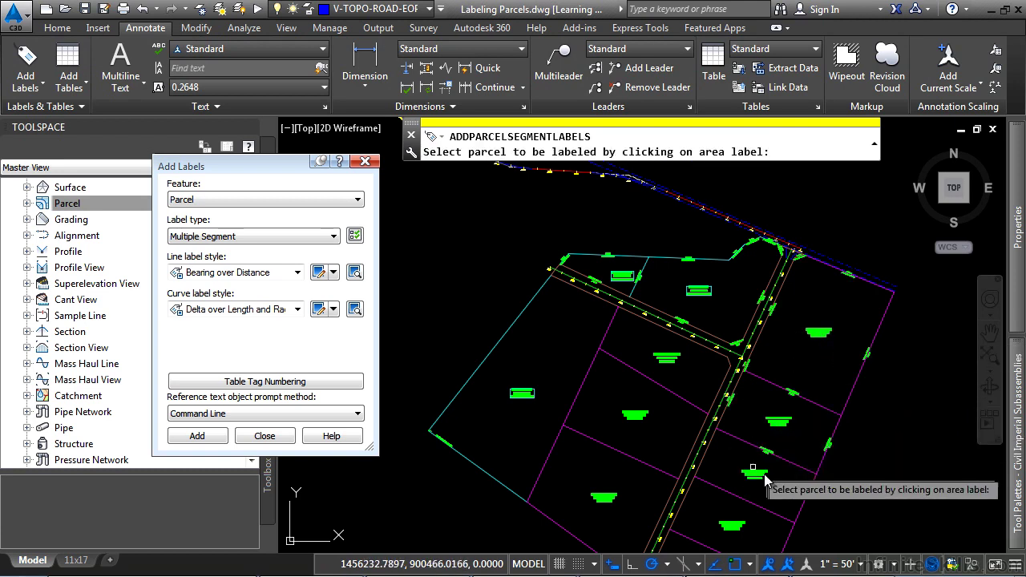
click(754, 479)
click(810, 526)
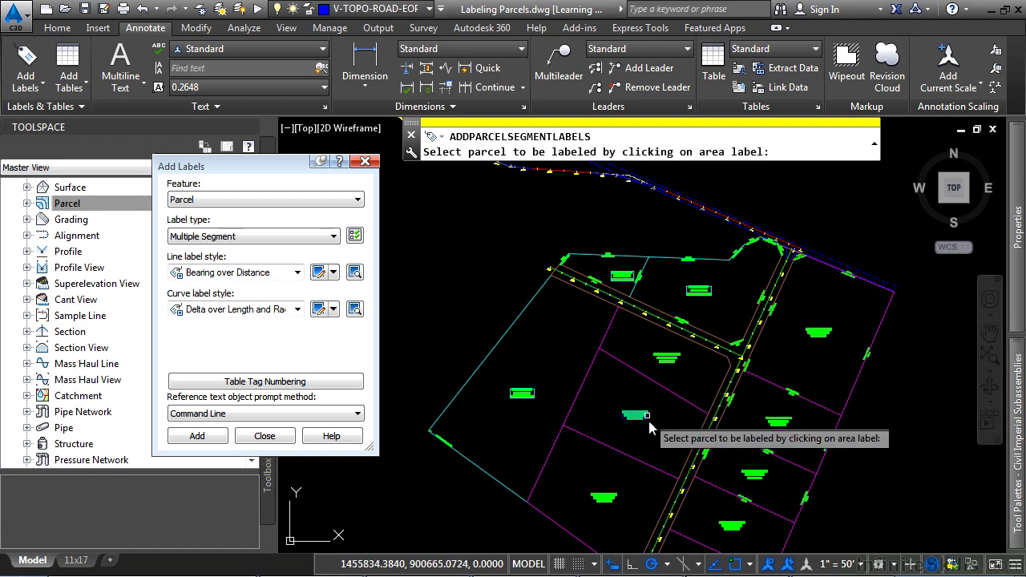
Add clockwise segment labels to the single-family parcels along the west side of the road, working from north to south
click(667, 359)
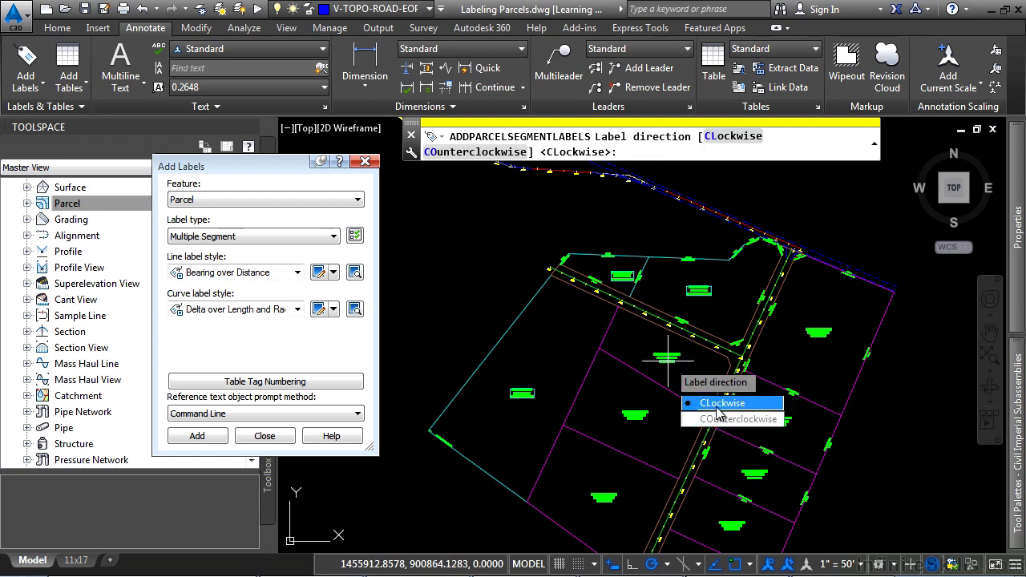
click(720, 404)
click(635, 425)
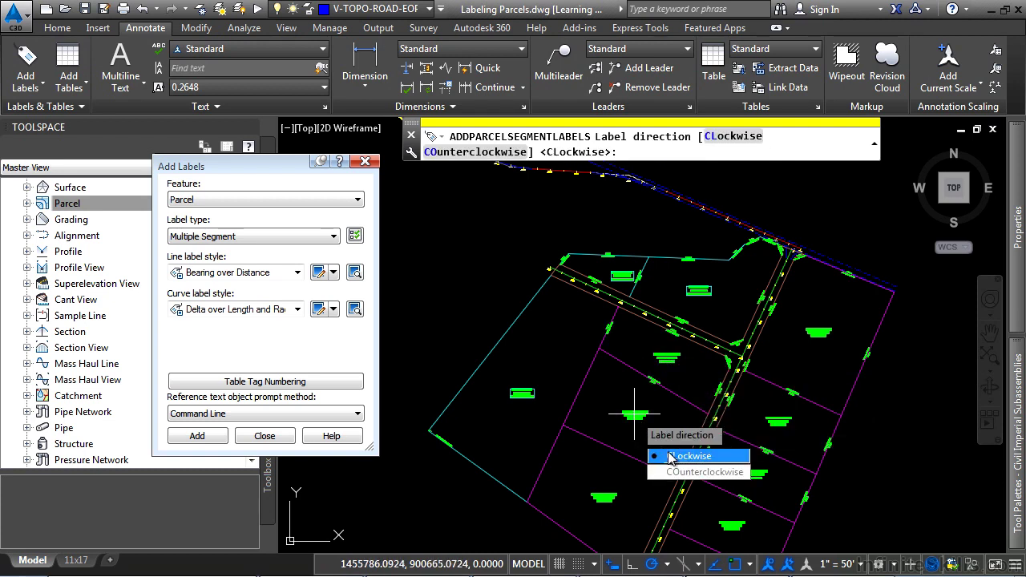
click(655, 455)
middle_drag(646, 432, 654, 327)
click(607, 391)
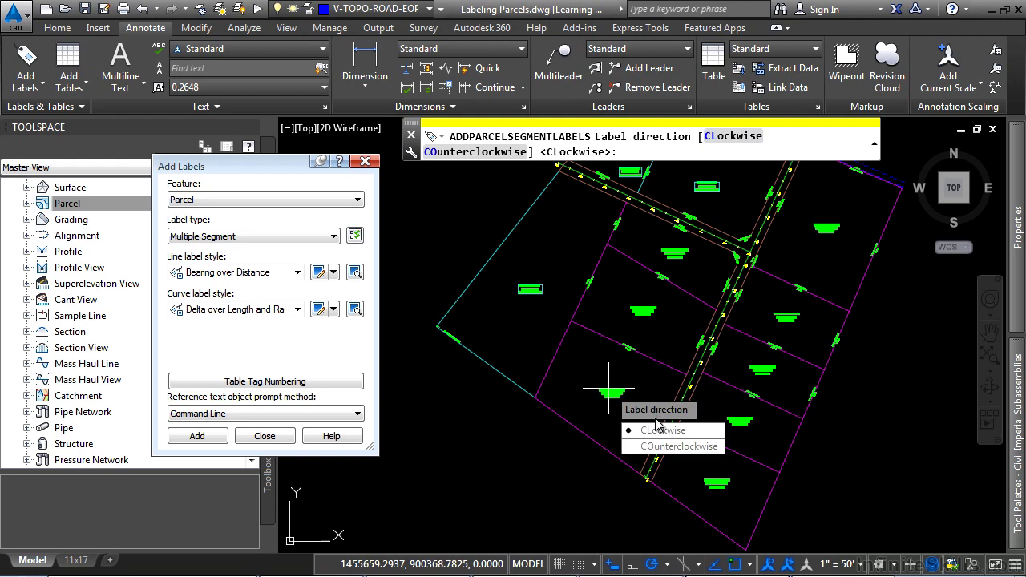
Replace the westernmost parcel's area label with the Name Square Foot & Acres style
click(303, 237)
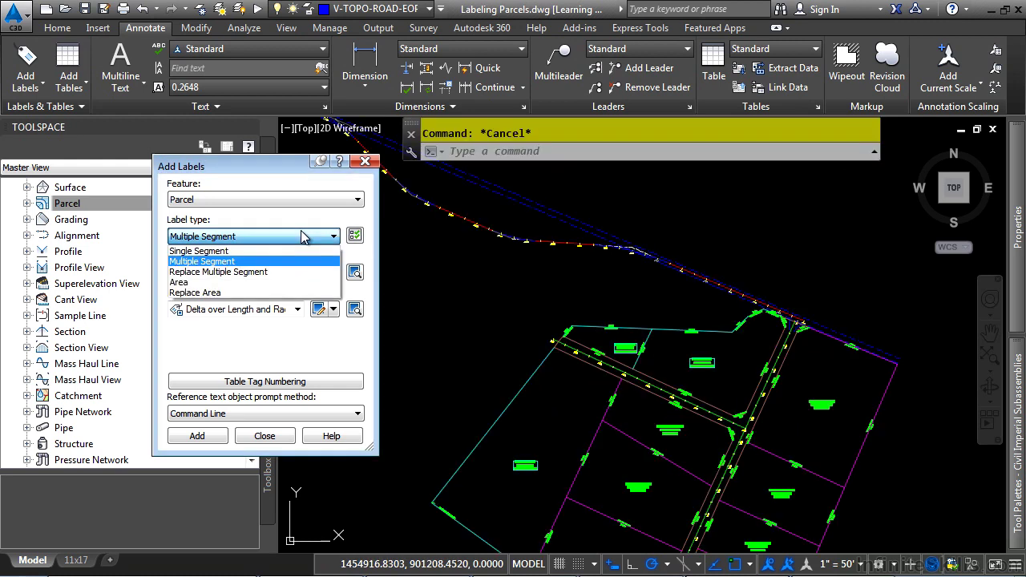
click(201, 305)
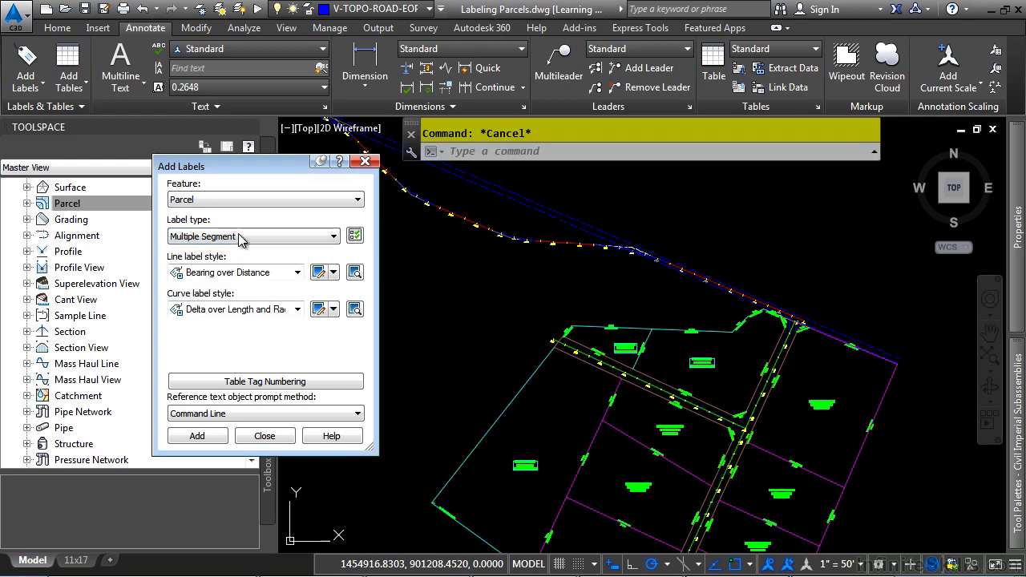
scroll(241, 241, down, 1)
click(273, 273)
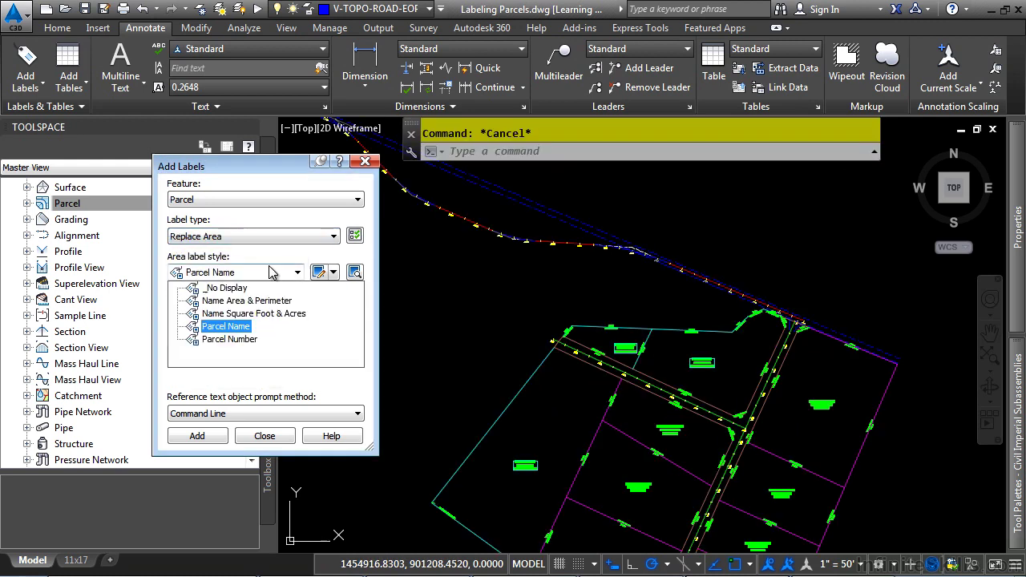
click(267, 313)
click(198, 435)
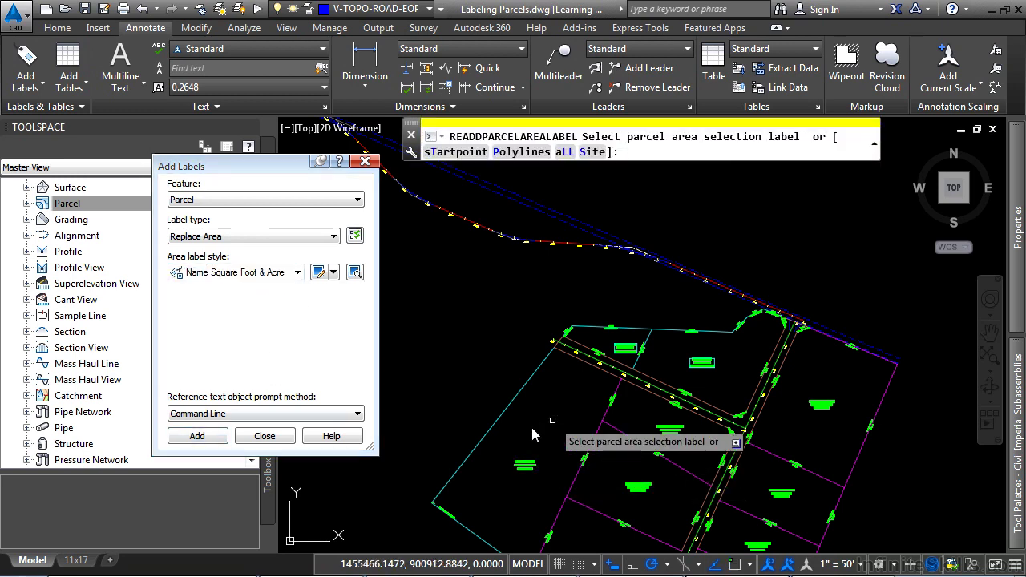
scroll(552, 420, up, 5)
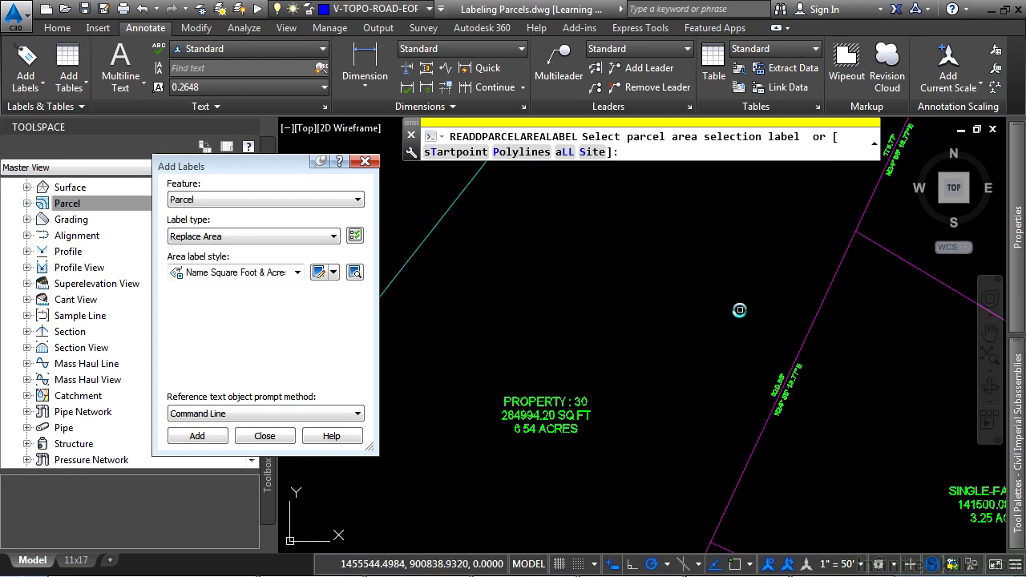
key(Escape)
Move the 36.01' segment label near the northern road corner off its line into the parcel and add a bend to its leader
scroll(617, 357, down, 5)
scroll(708, 299, up, 3)
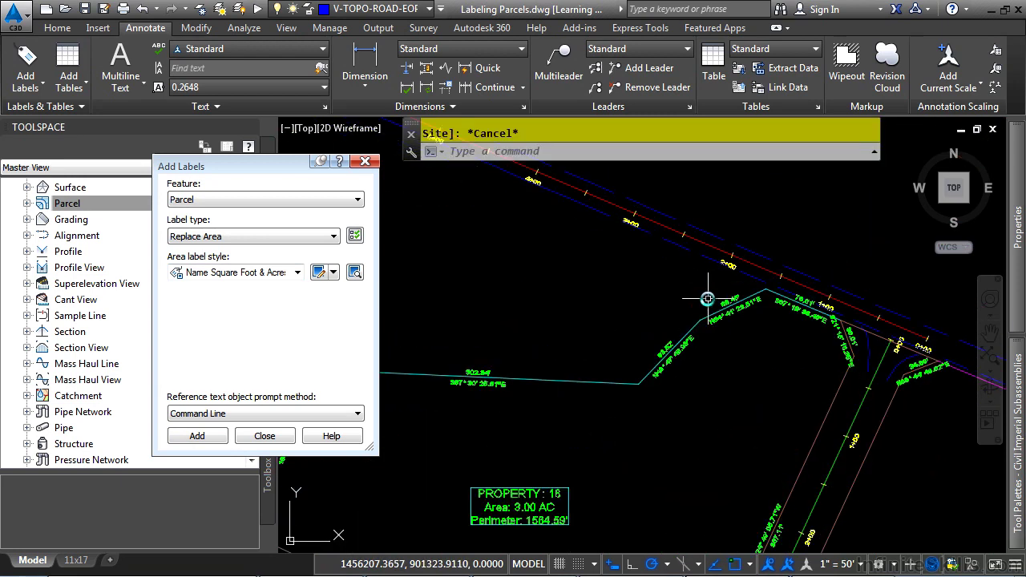
scroll(665, 316, up, 4)
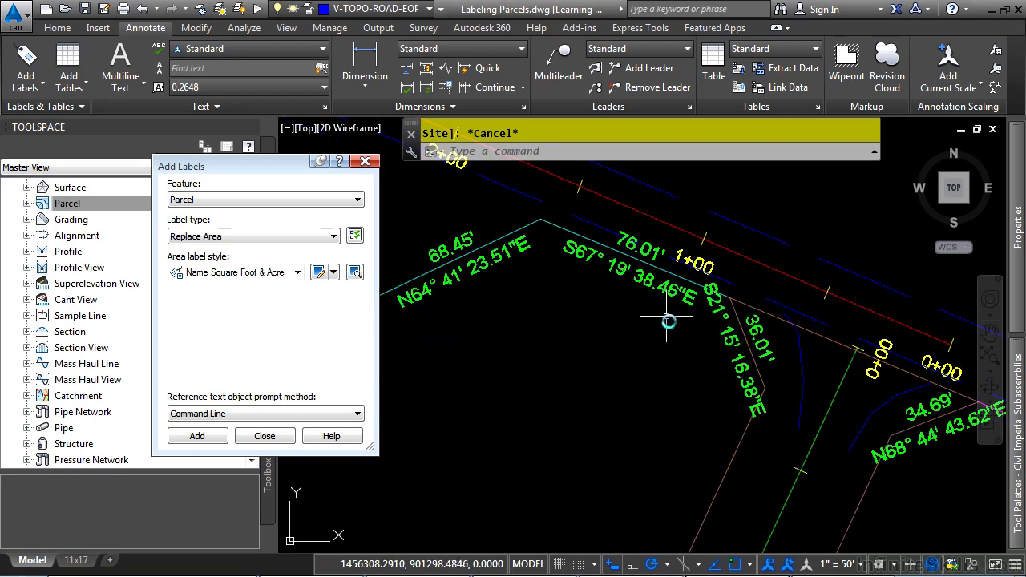
click(729, 330)
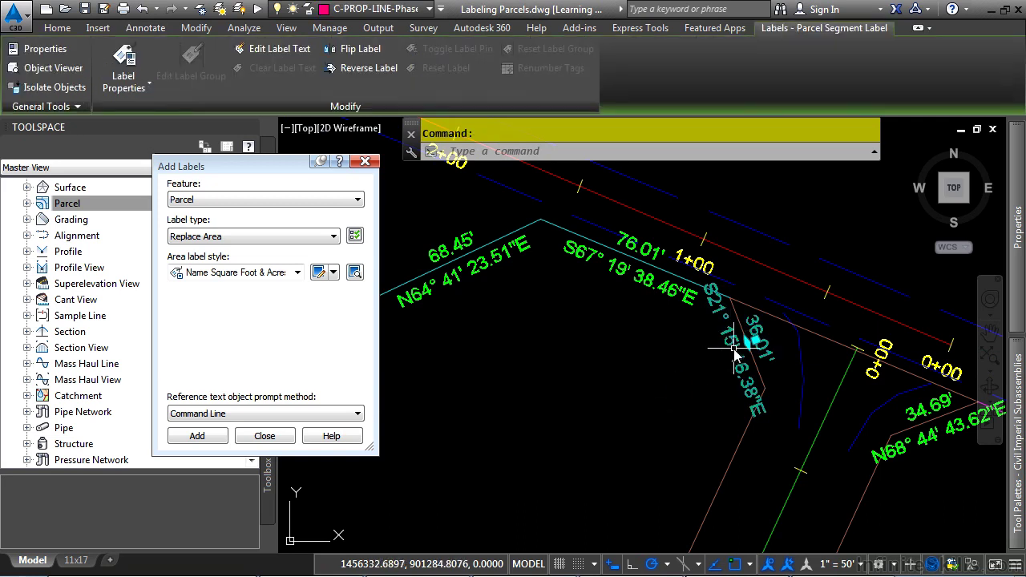
click(755, 342)
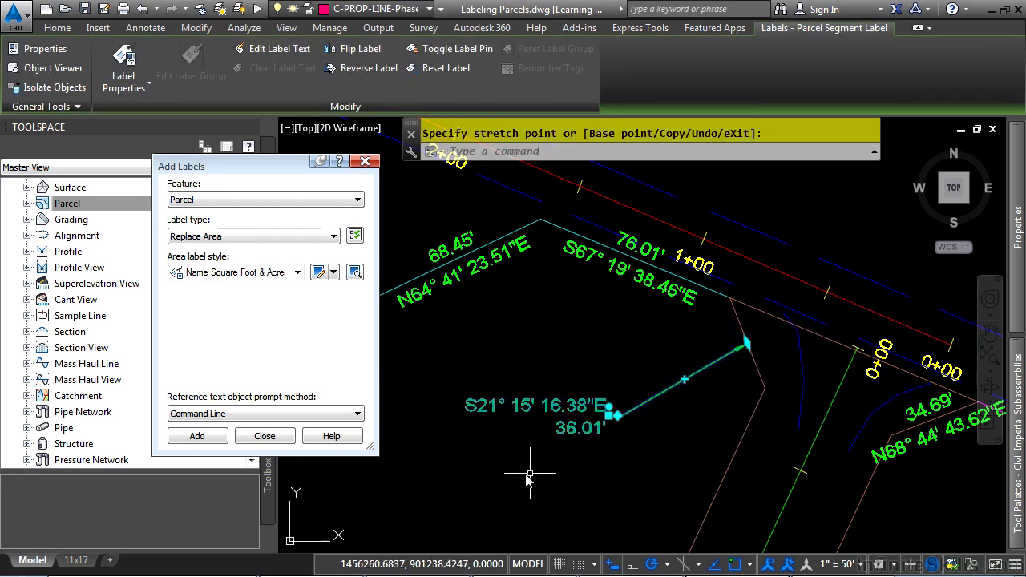
click(684, 383)
click(700, 452)
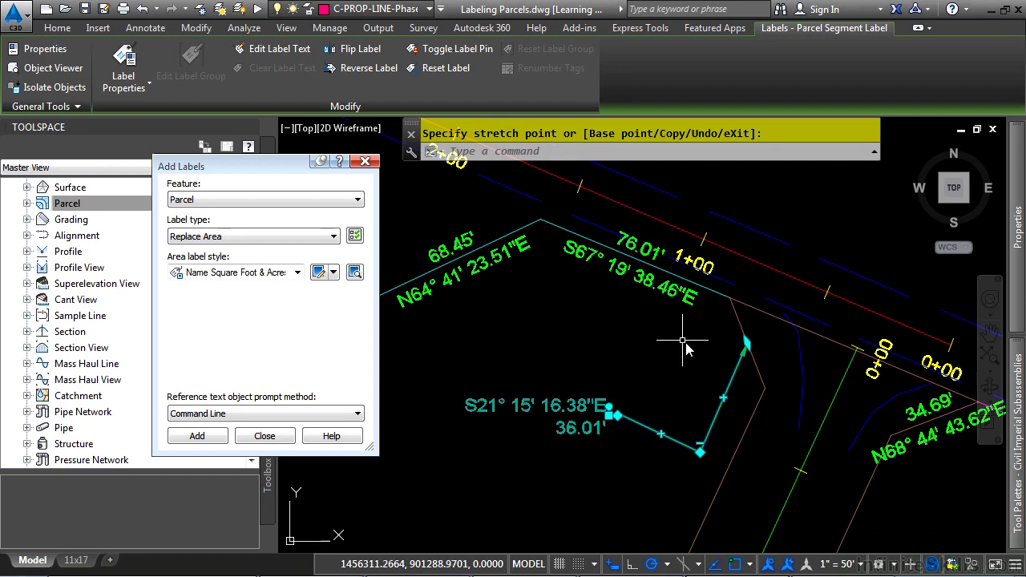
key(Escape)
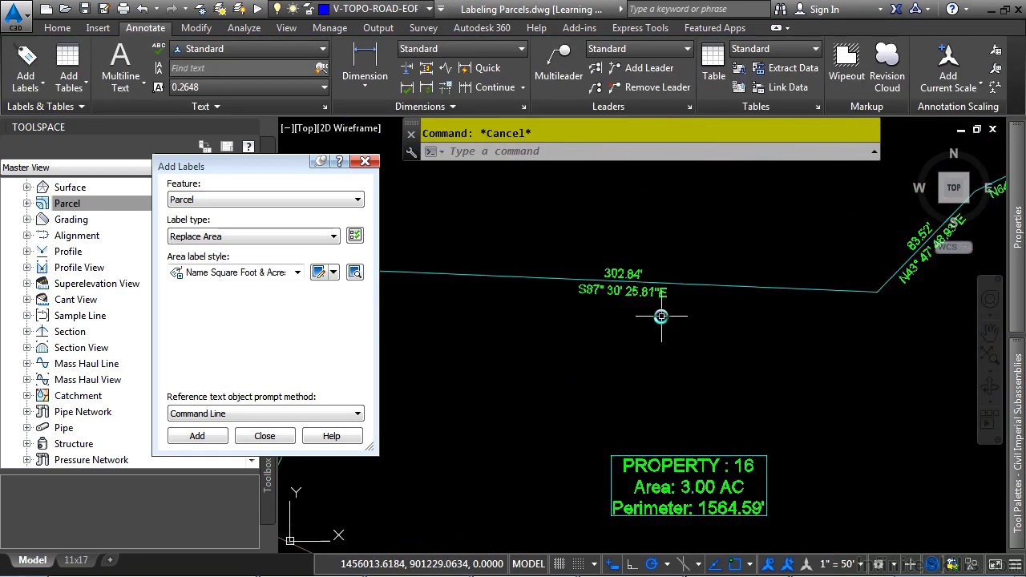
Reverse the bearing of the PROPERTY : 16 parcel's north boundary label twice and flip the label across its line
middle_drag(610, 317, 698, 344)
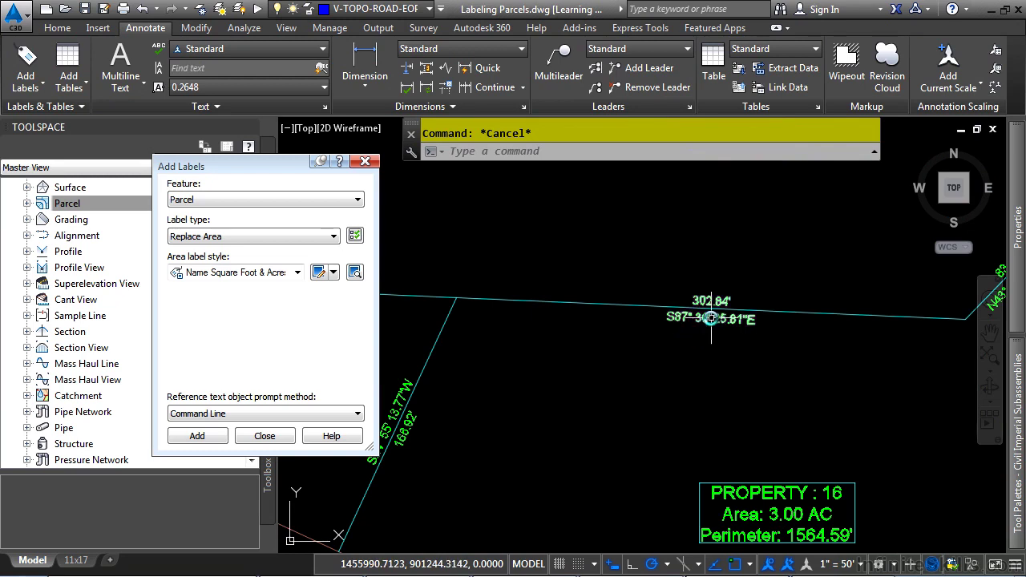
click(699, 320)
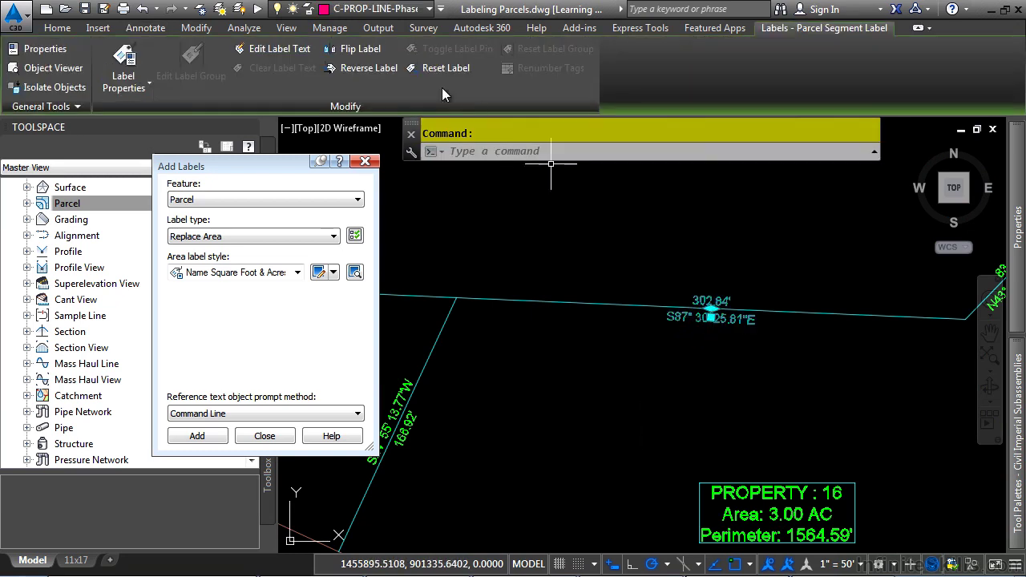
click(362, 68)
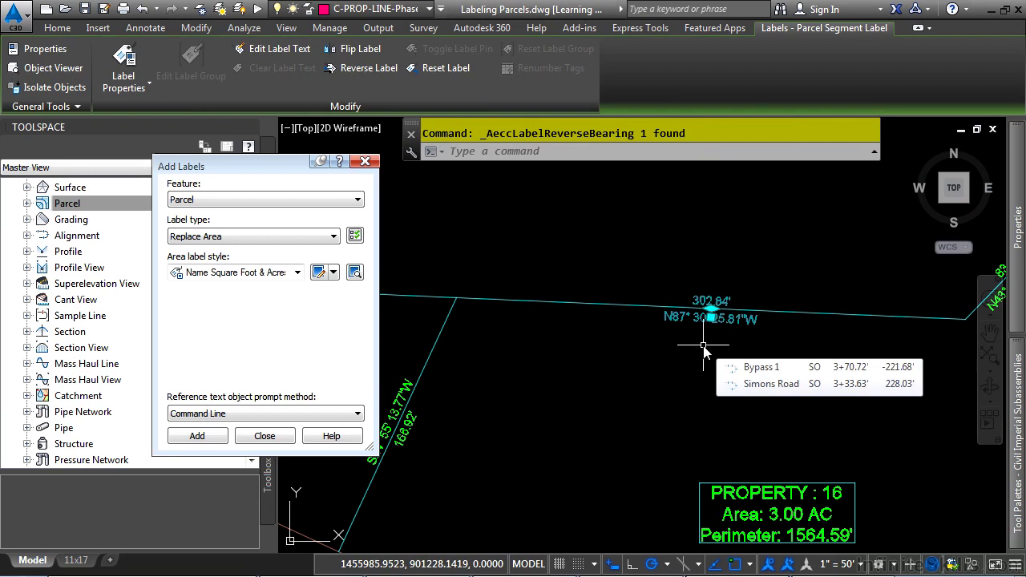
click(365, 67)
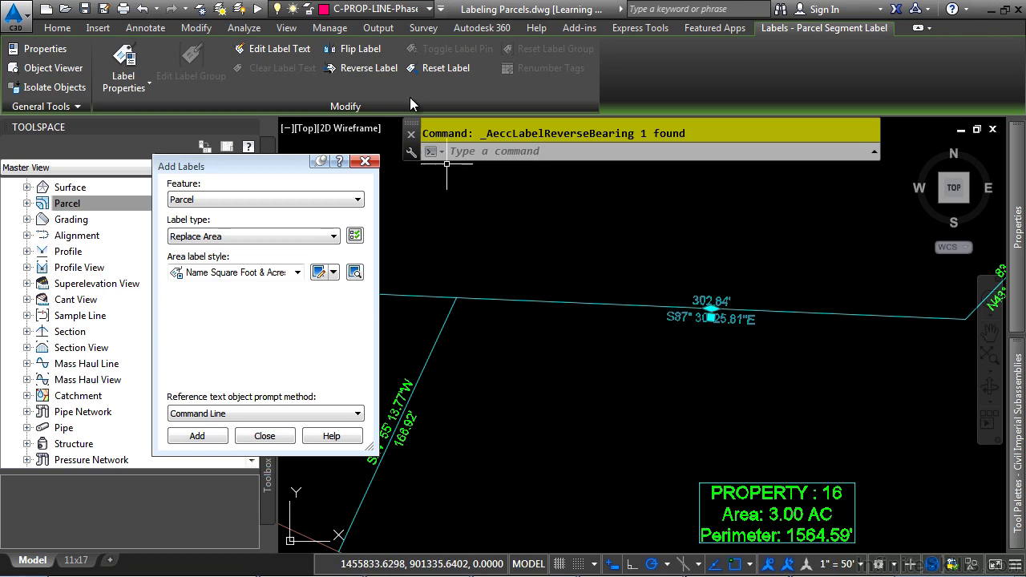
click(360, 49)
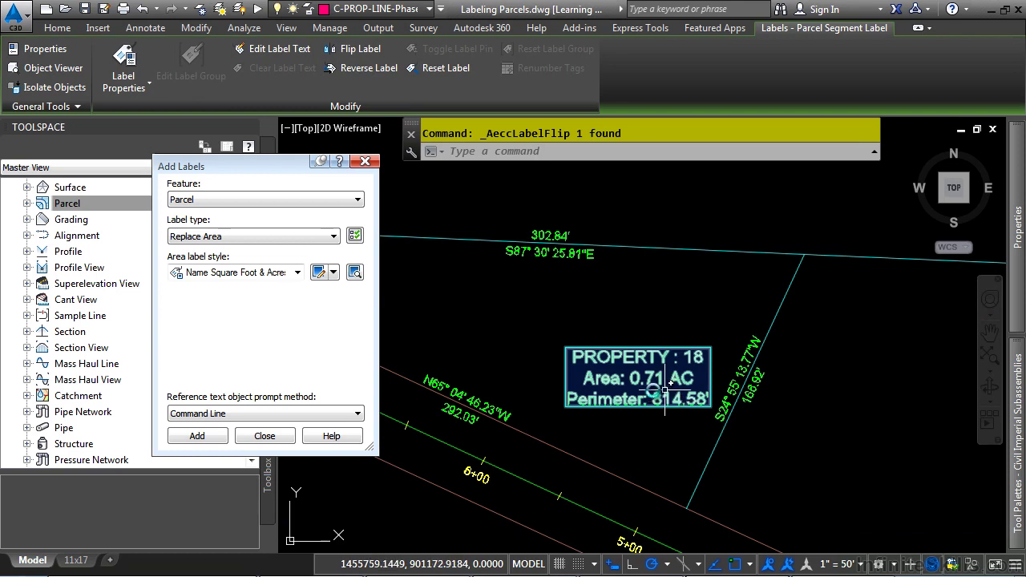
key(Escape)
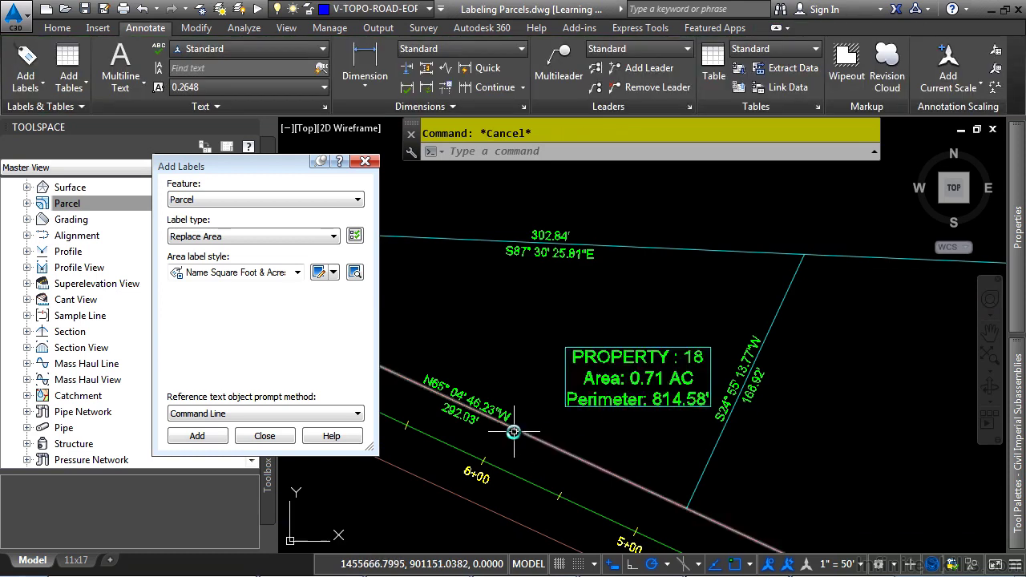
Edit the southwest boundary label to put the segment length on a second line prefixed with "LENGTH =", and clear that text override
scroll(471, 460, down, 3)
scroll(470, 461, up, 8)
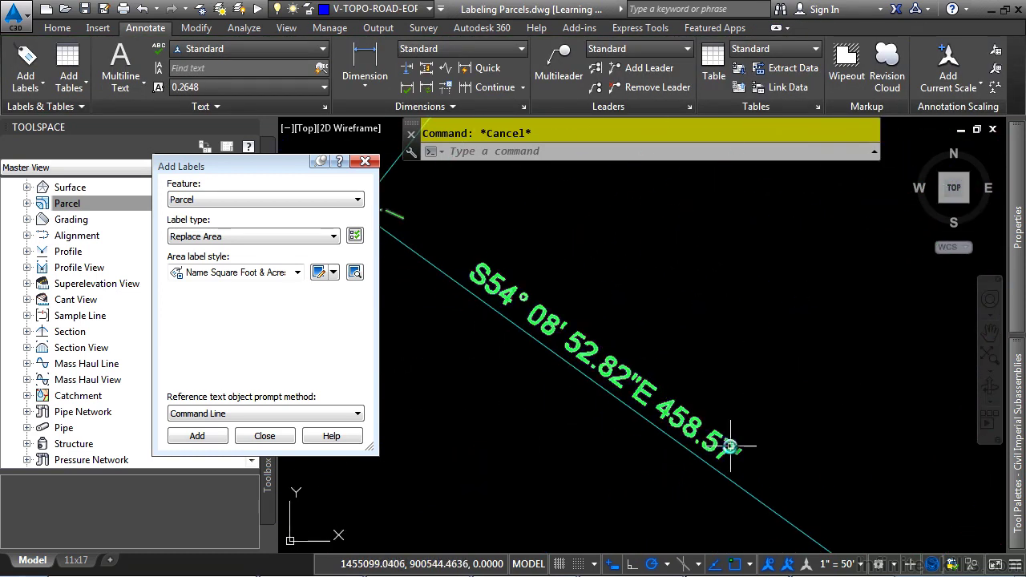
click(616, 379)
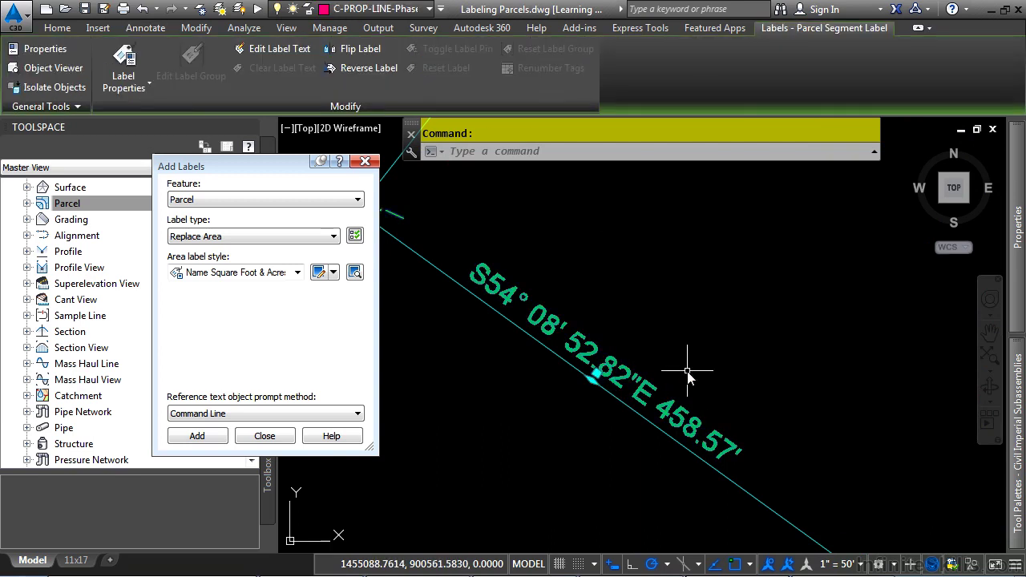
click(283, 50)
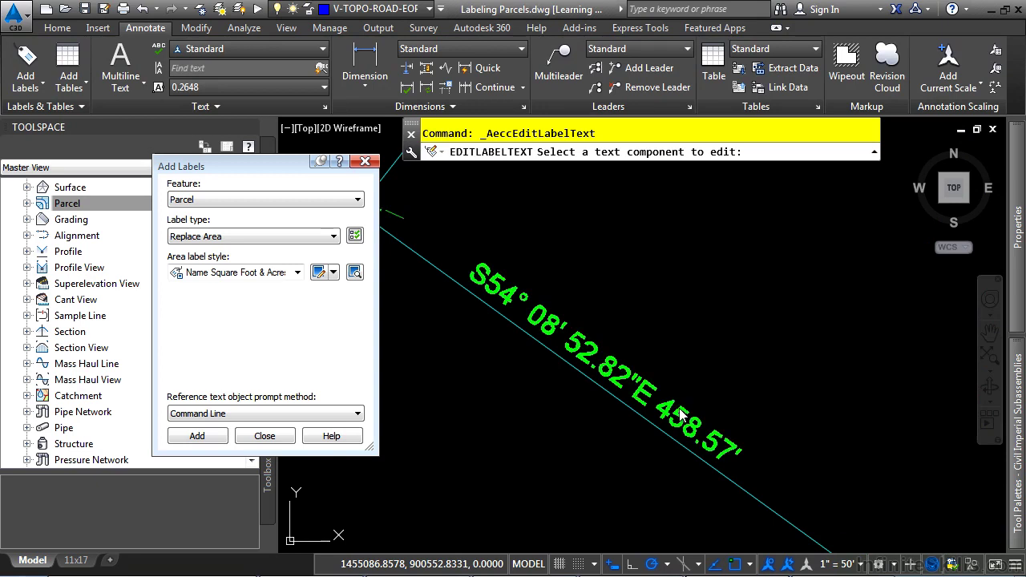
click(680, 414)
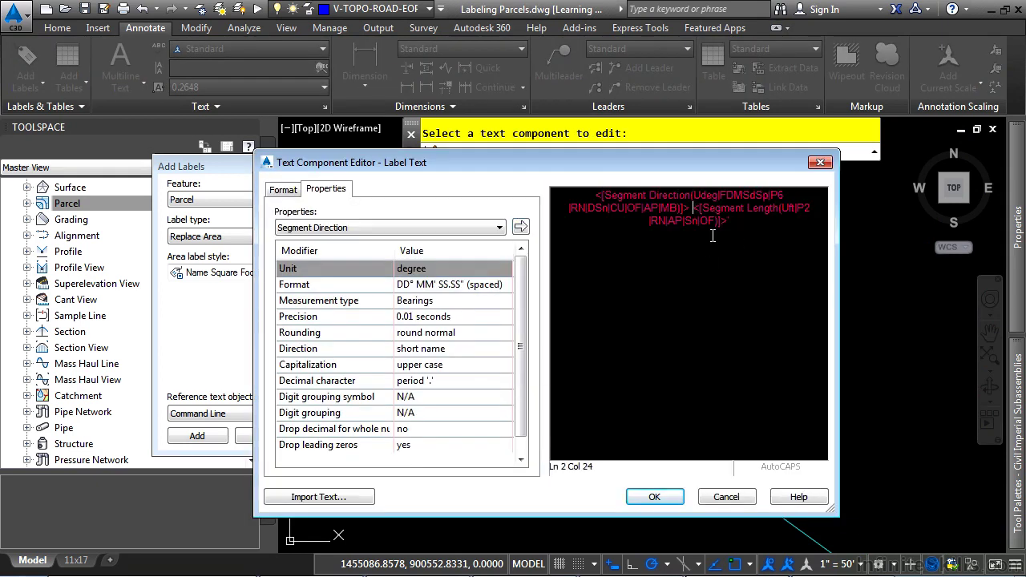
key(Return)
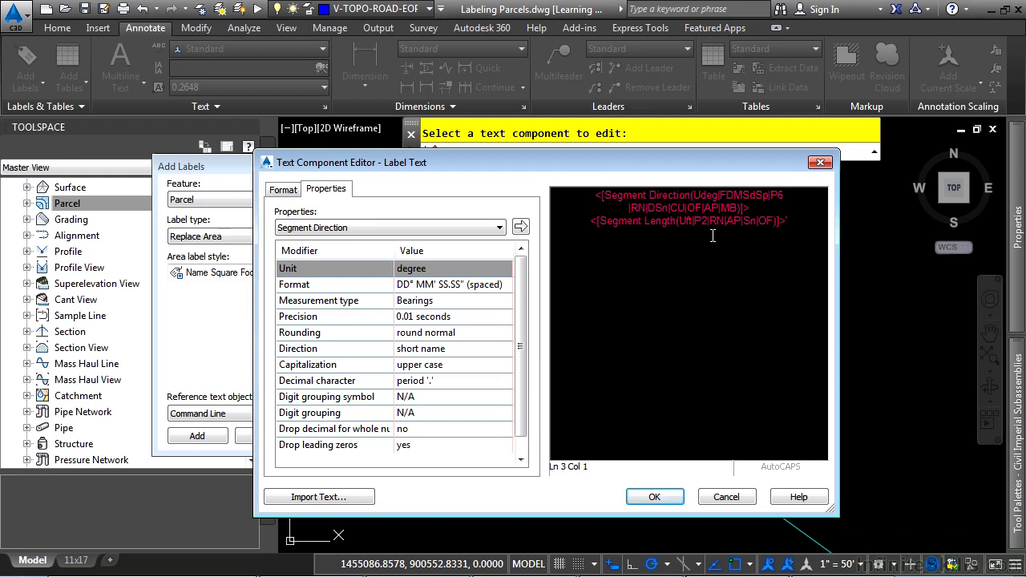
text(LENGTH =)
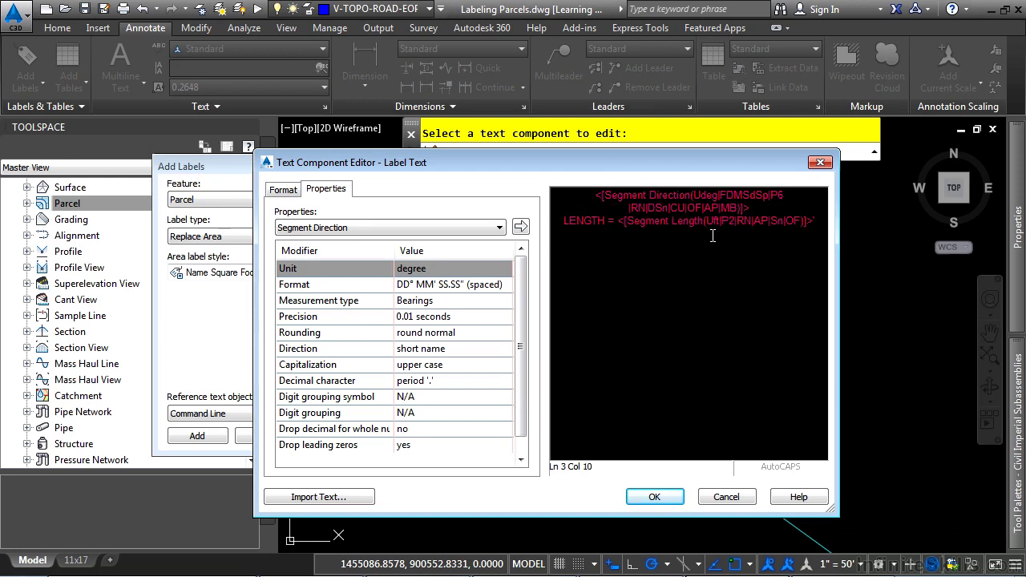
click(655, 499)
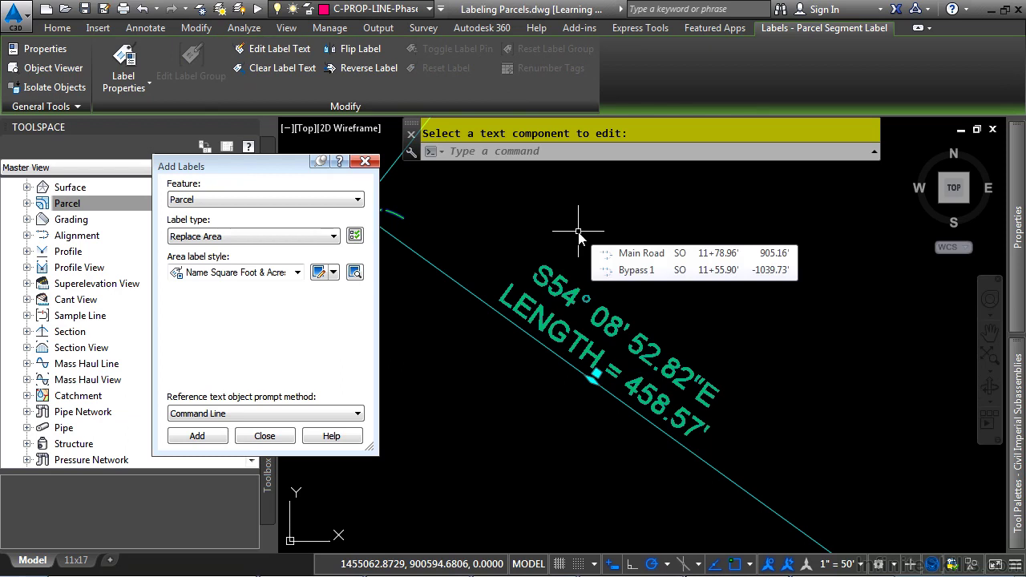
click(265, 65)
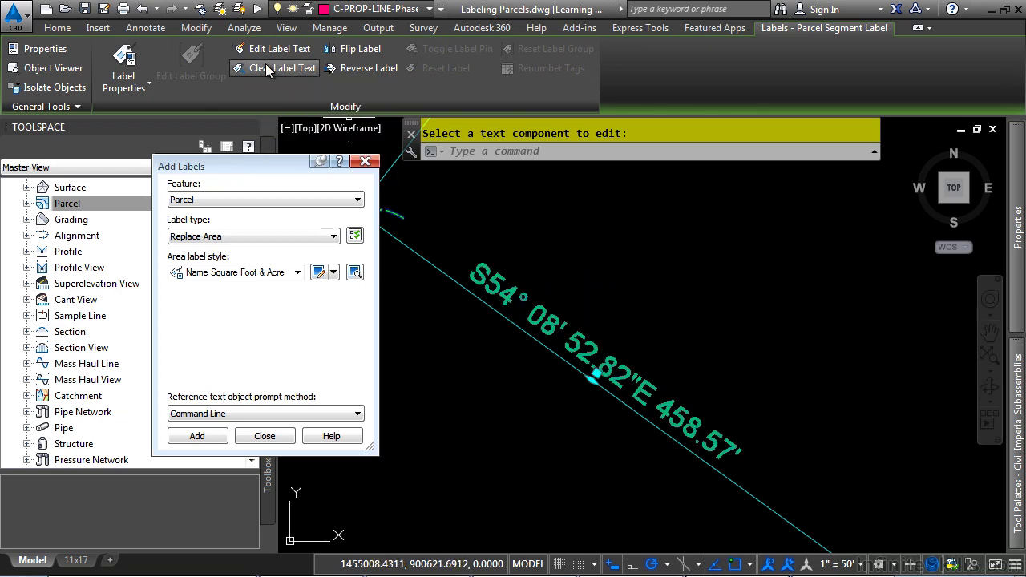